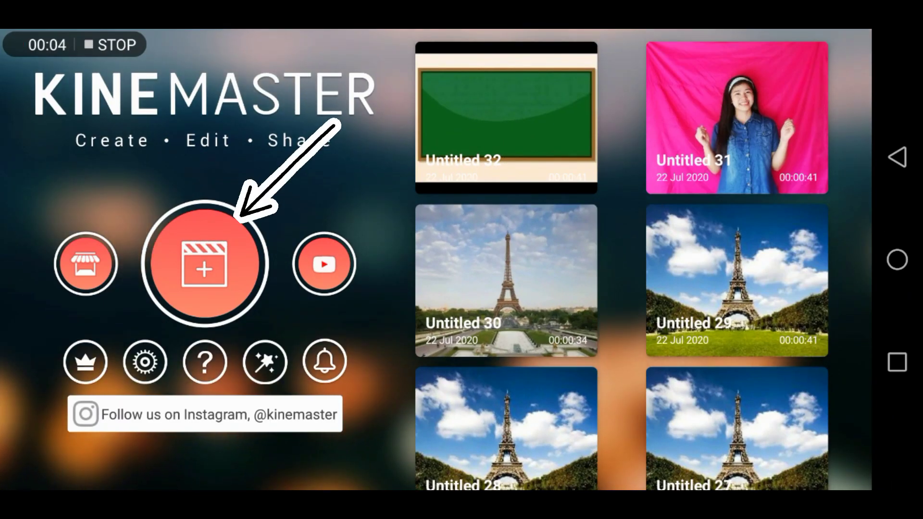
# Create a new project with a 16:9 widescreen aspect ratio
pyautogui.click(205, 265)
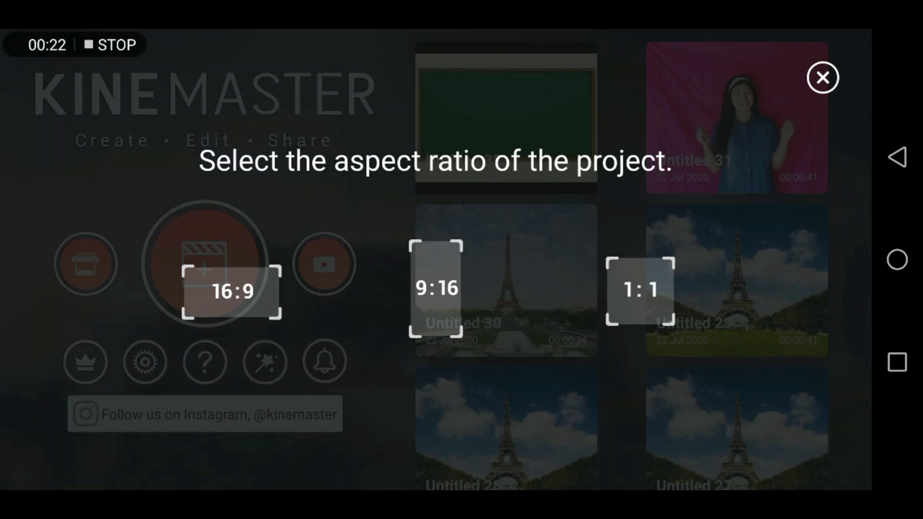
pyautogui.click(261, 295)
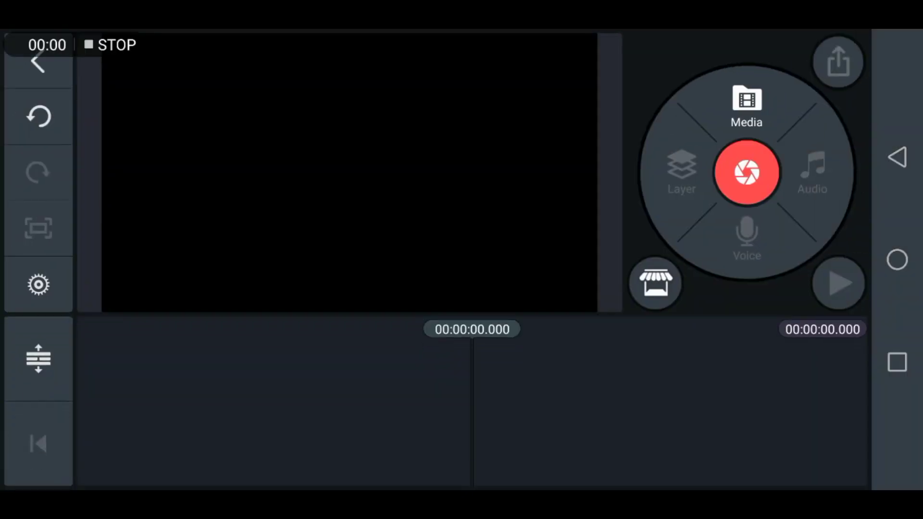
# Add the classroom chalkboard image from the Download folder and adjust its length on the timeline
pyautogui.click(750, 101)
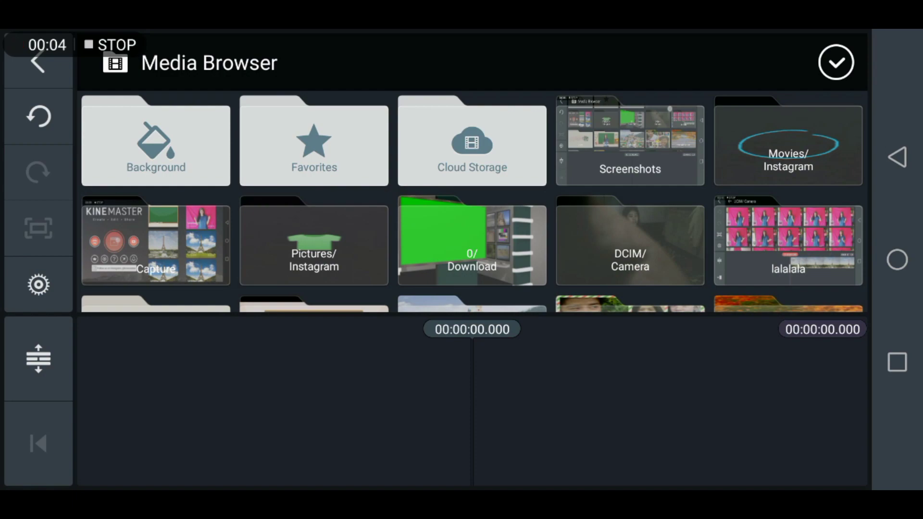
pyautogui.click(472, 246)
pyautogui.scroll(-5, 490, 217)
pyautogui.scroll(-5, 734, 232)
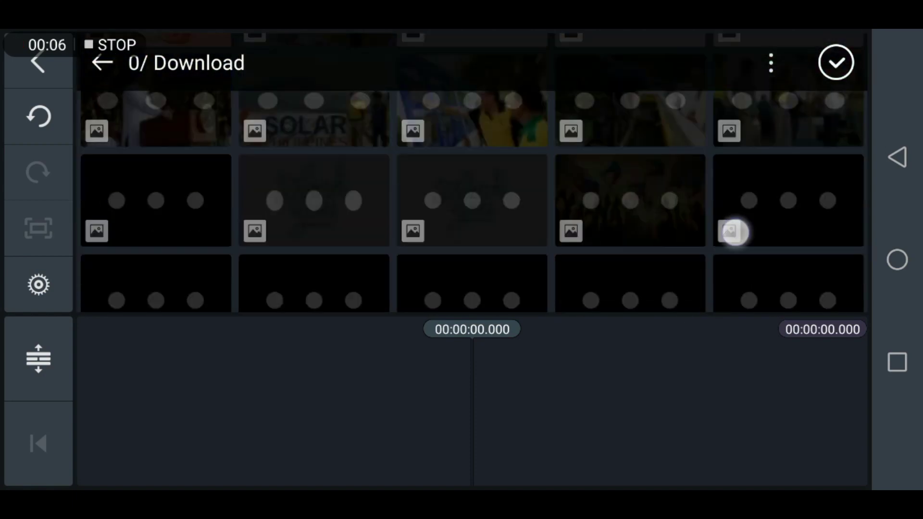
pyautogui.scroll(-5, 735, 232)
pyautogui.scroll(-5, 765, 98)
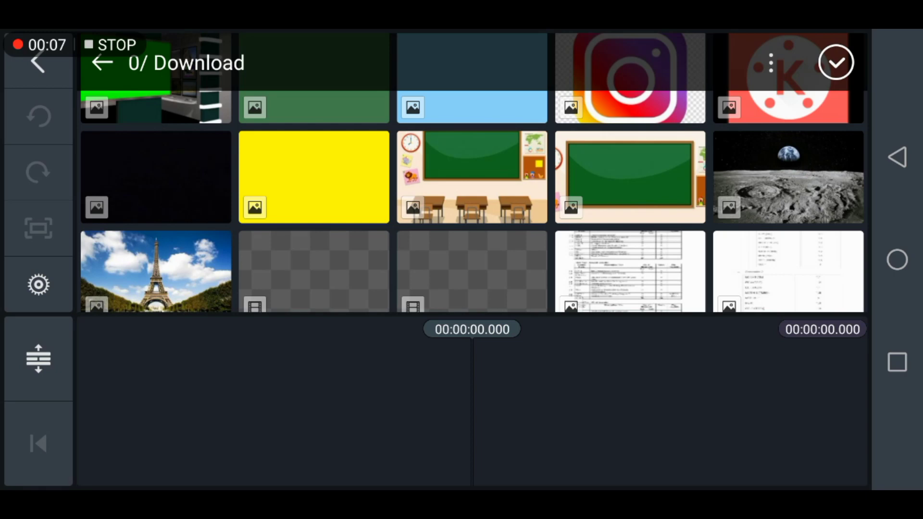
pyautogui.click(635, 195)
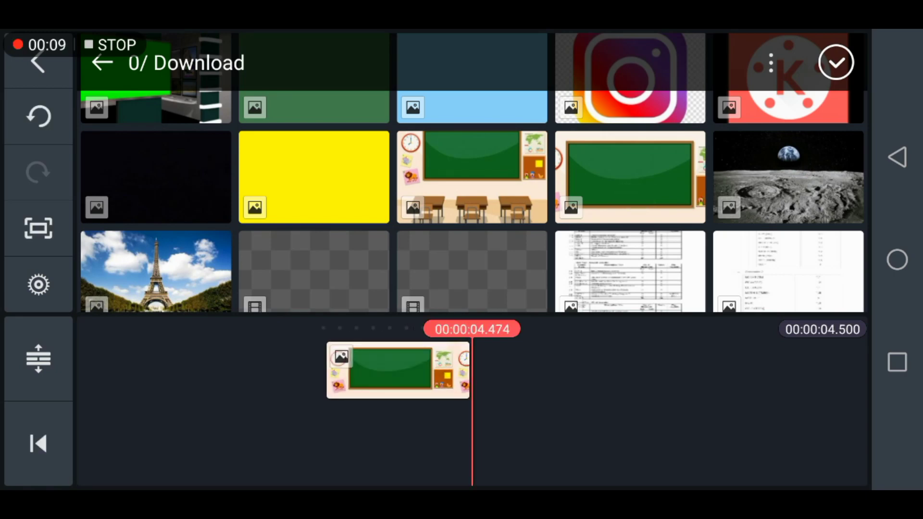
pyautogui.click(435, 389)
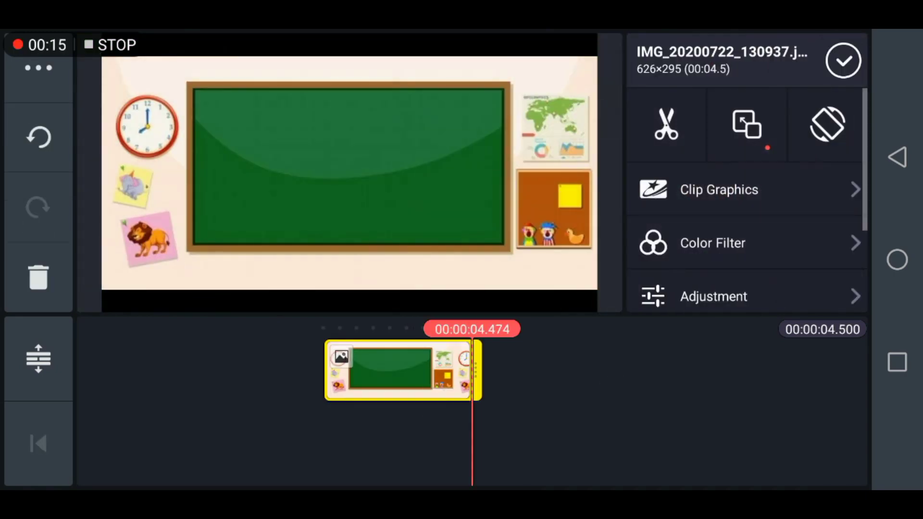
pyautogui.moveTo(478, 371)
pyautogui.mouseDown()
pyautogui.moveTo(497, 381)
pyautogui.moveTo(745, 348)
pyautogui.moveTo(804, 354)
pyautogui.mouseUp()
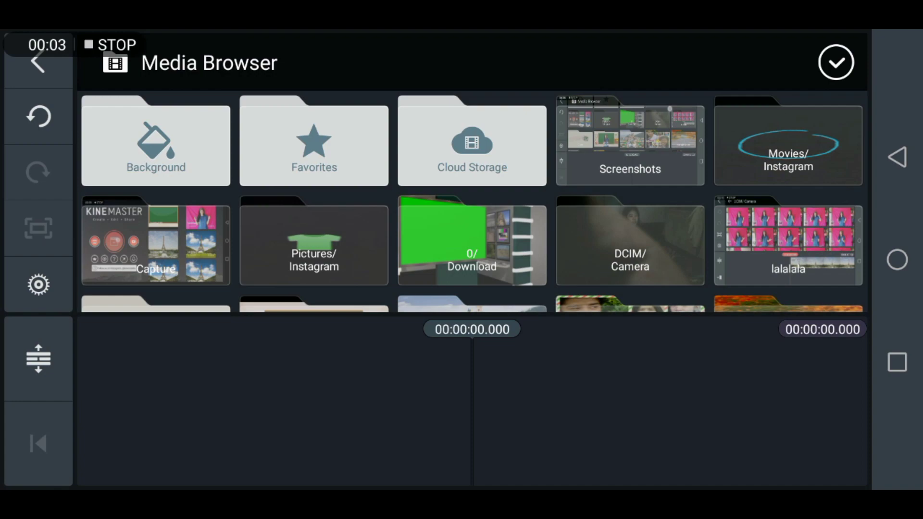
# Add the Eiffel Tower clip from the Download folder and select it on the timeline
pyautogui.click(496, 265)
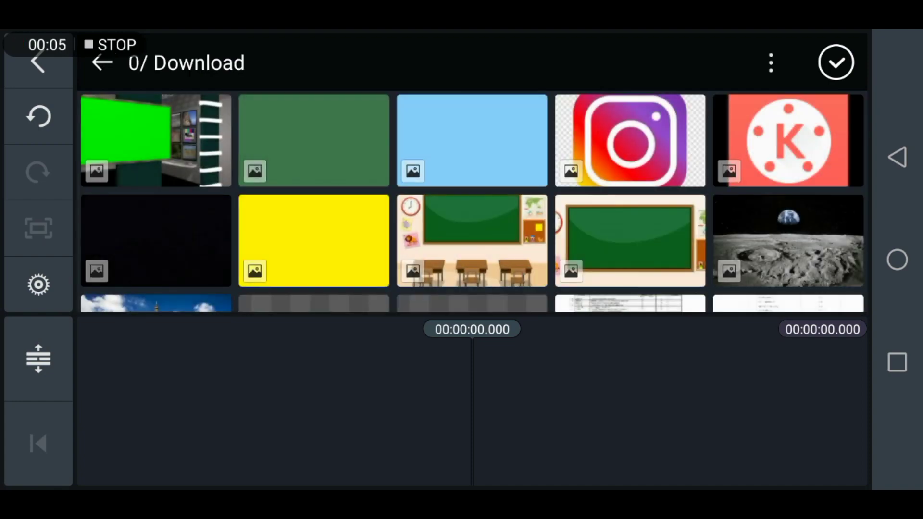
pyautogui.scroll(-5, 713, 257)
pyautogui.scroll(-3, 472, 180)
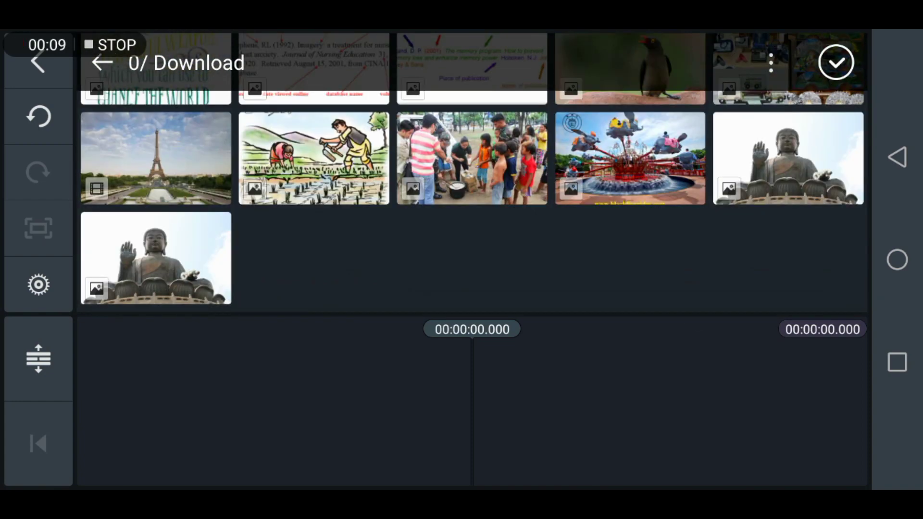
pyautogui.click(156, 158)
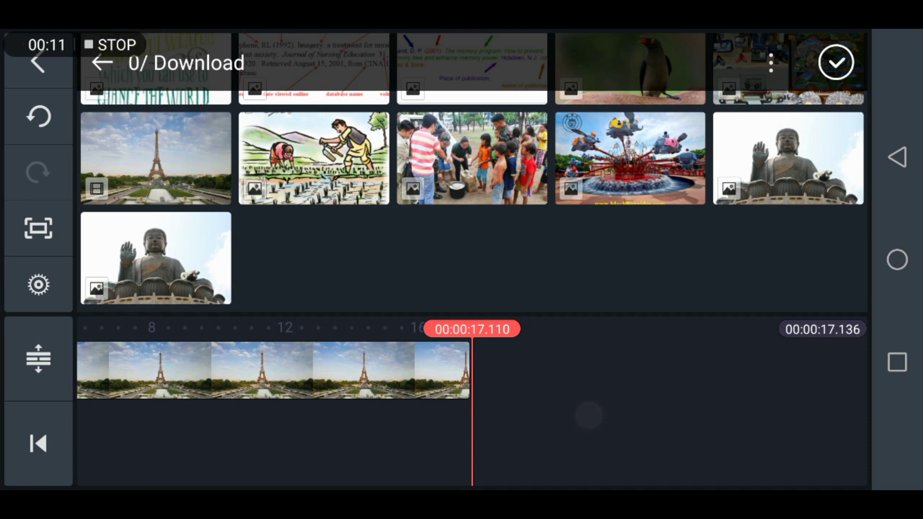
pyautogui.moveTo(589, 416); pyautogui.dragTo(680, 396)
pyautogui.click(532, 387)
pyautogui.click(628, 372)
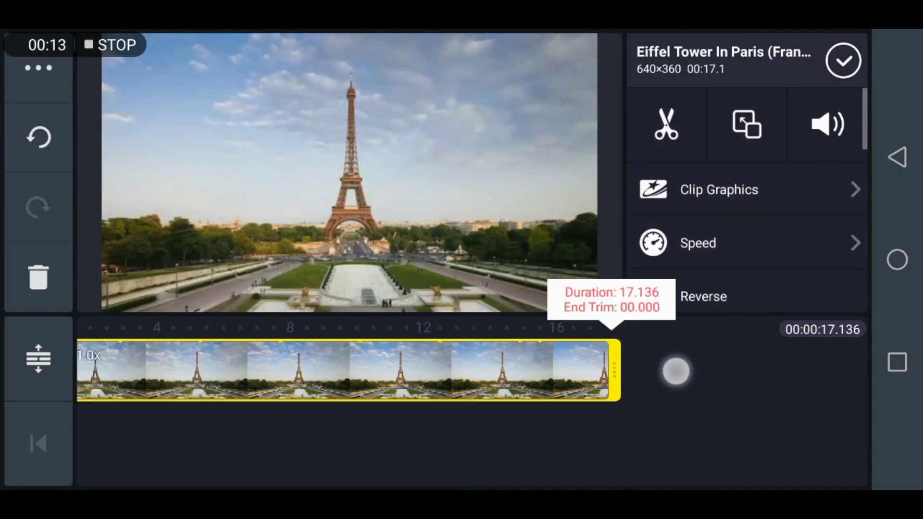
pyautogui.moveTo(707, 370); pyautogui.dragTo(606, 410)
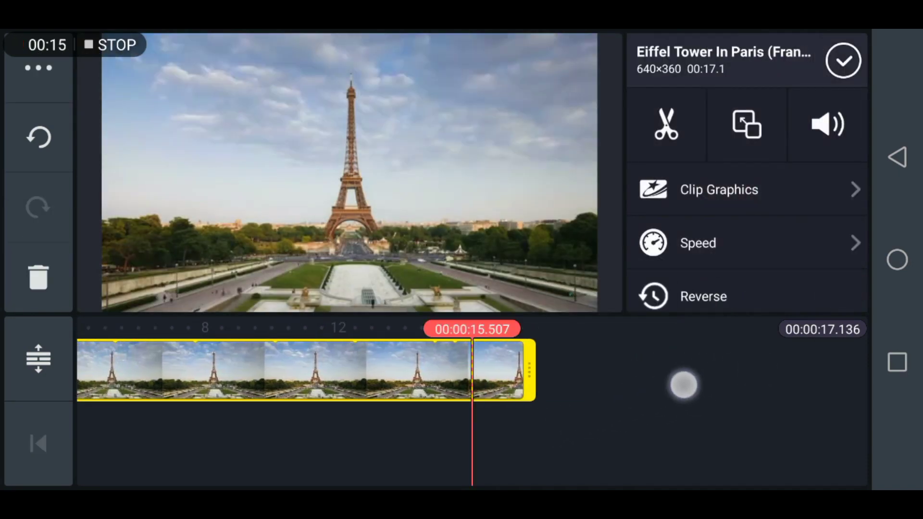
pyautogui.moveTo(684, 385); pyautogui.dragTo(732, 385)
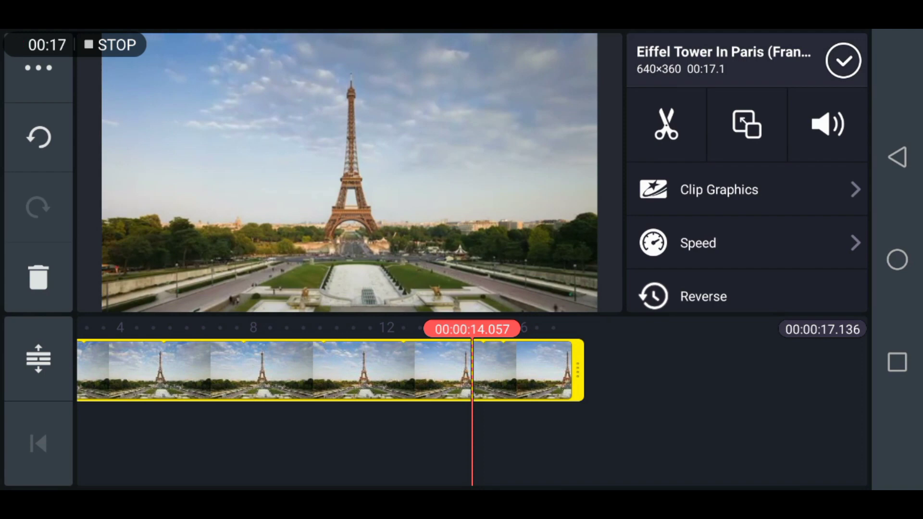
# Slow the Eiffel Tower clip down to 0.125× speed
pyautogui.click(699, 243)
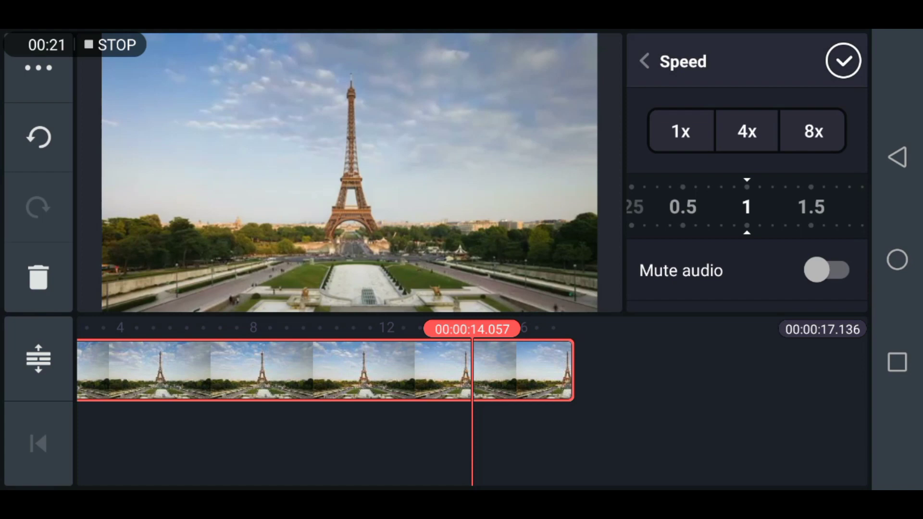
pyautogui.moveTo(785, 211); pyautogui.dragTo(859, 206)
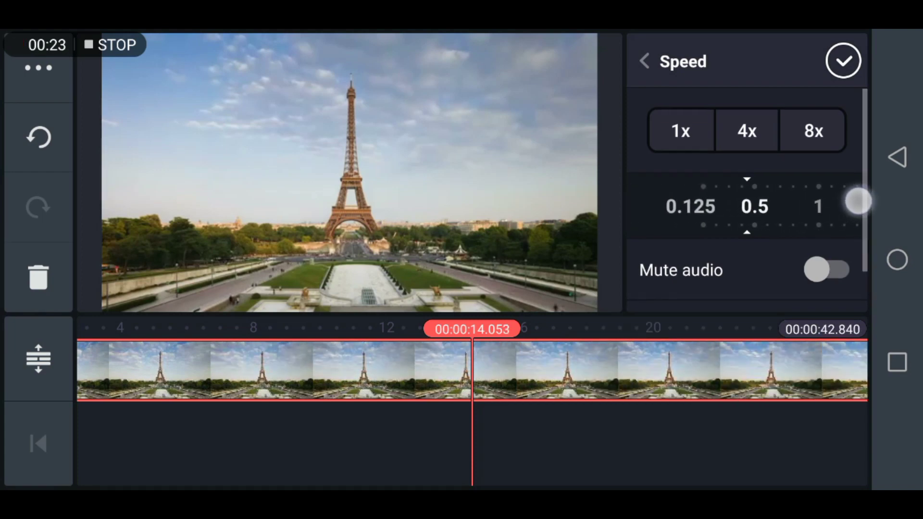
pyautogui.moveTo(747, 193); pyautogui.dragTo(848, 189)
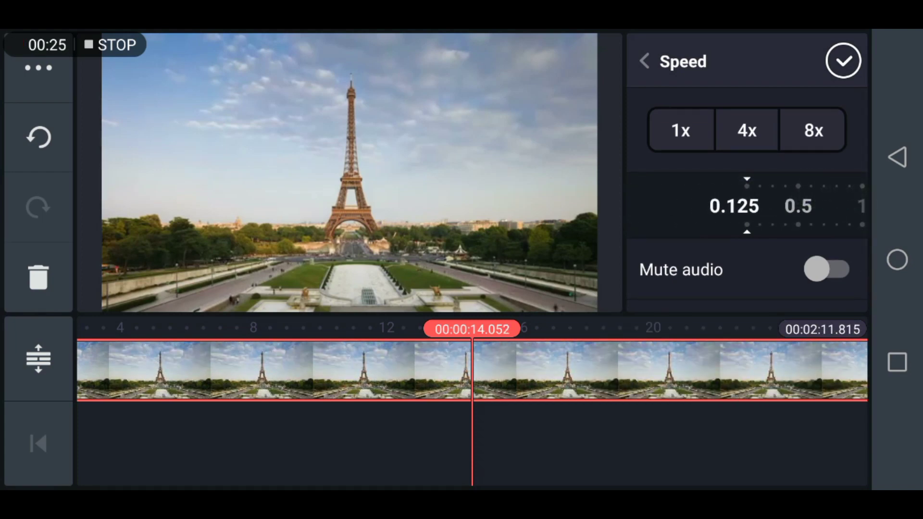
pyautogui.click(692, 471)
# Change the Eiffel Tower clip's speed to 1.5× and confirm it
pyautogui.moveTo(784, 439); pyautogui.dragTo(427, 471)
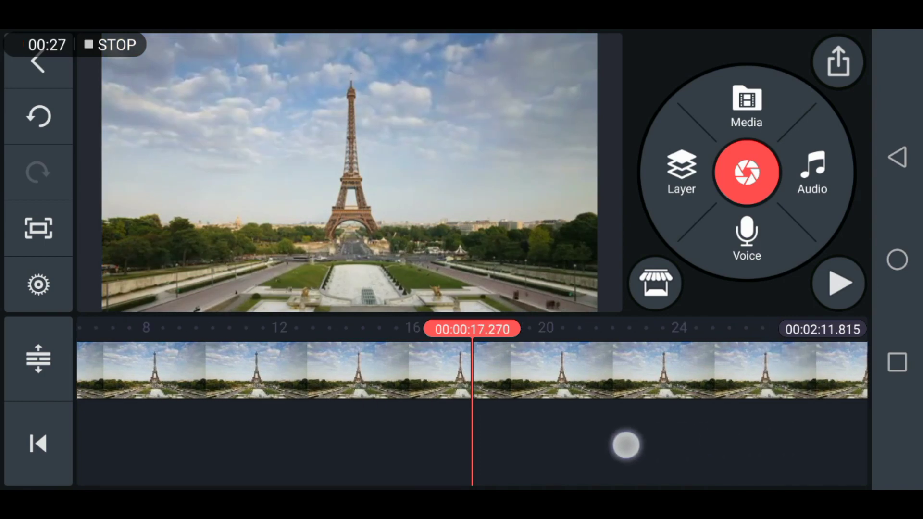
pyautogui.moveTo(685, 461); pyautogui.dragTo(425, 472)
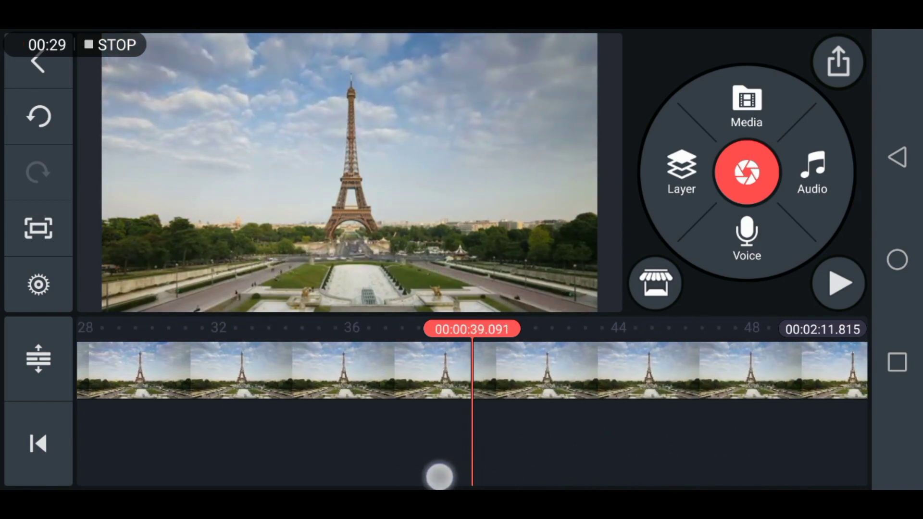
pyautogui.moveTo(684, 457); pyautogui.dragTo(473, 475)
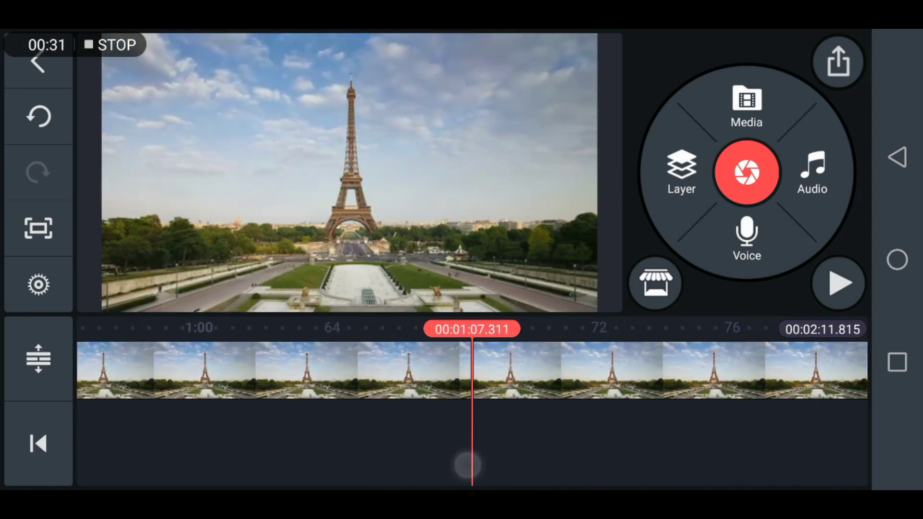
pyautogui.moveTo(686, 461); pyautogui.dragTo(472, 472)
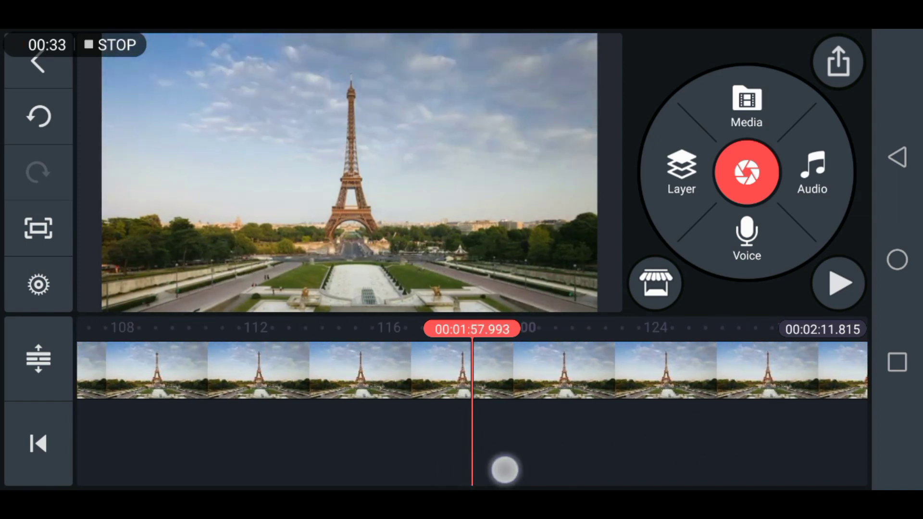
pyautogui.moveTo(685, 462); pyautogui.dragTo(663, 465)
pyautogui.click(567, 391)
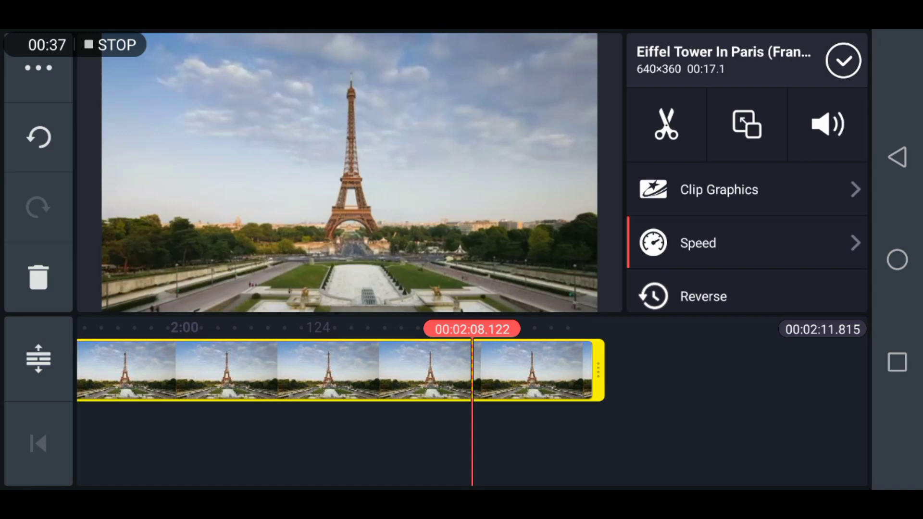
pyautogui.click(745, 243)
pyautogui.moveTo(731, 217); pyautogui.dragTo(650, 216)
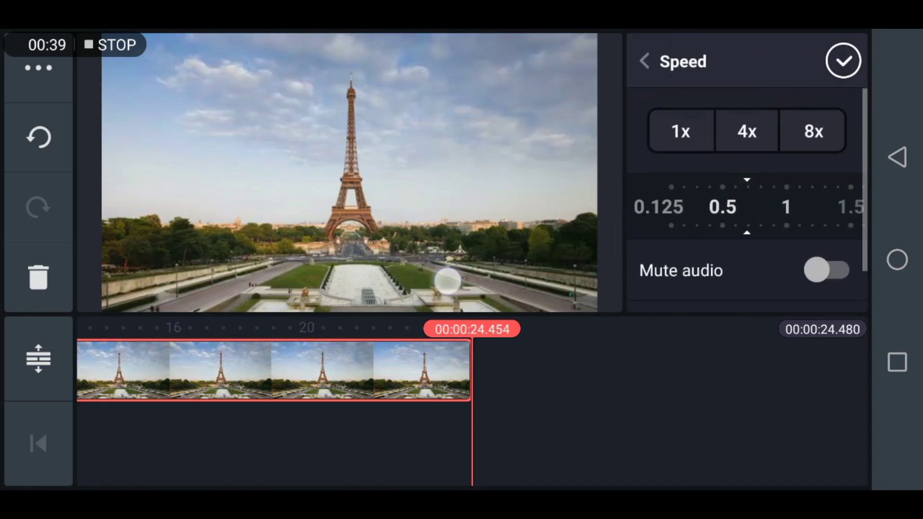
pyautogui.moveTo(746, 220); pyautogui.dragTo(683, 230)
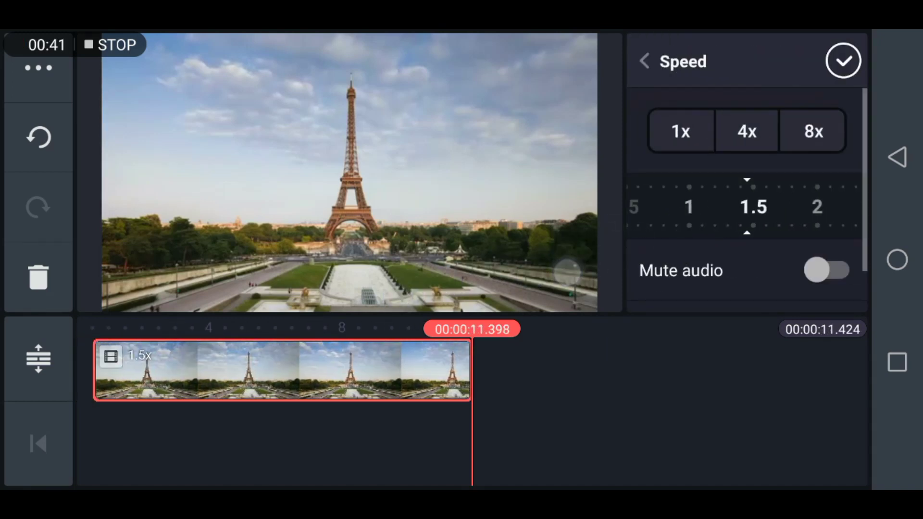
pyautogui.click(845, 56)
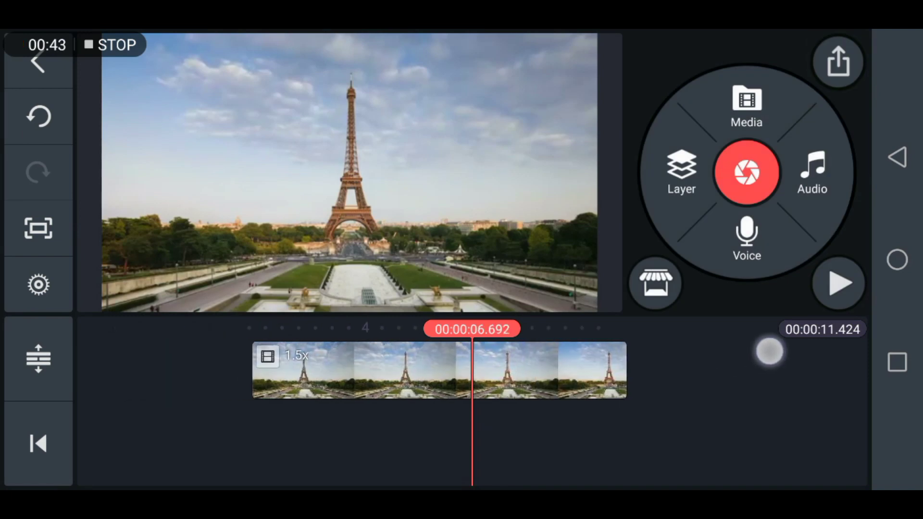
pyautogui.moveTo(597, 393); pyautogui.dragTo(788, 382)
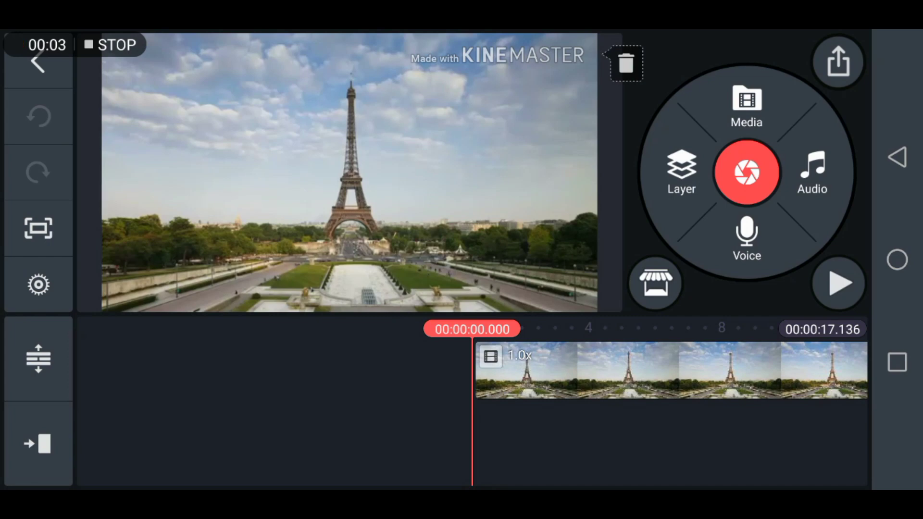
# Add the presenter video from DCIM/Camera as a media layer over the background
pyautogui.click(682, 172)
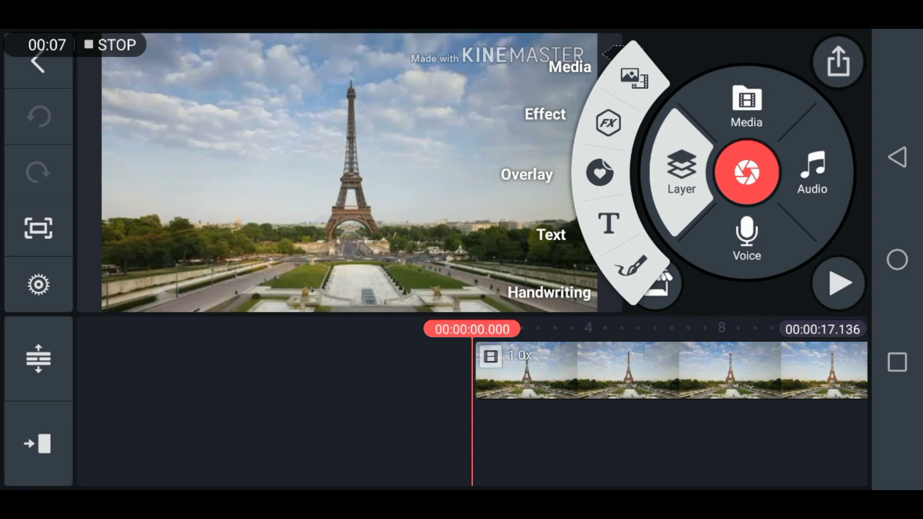
pyautogui.click(634, 78)
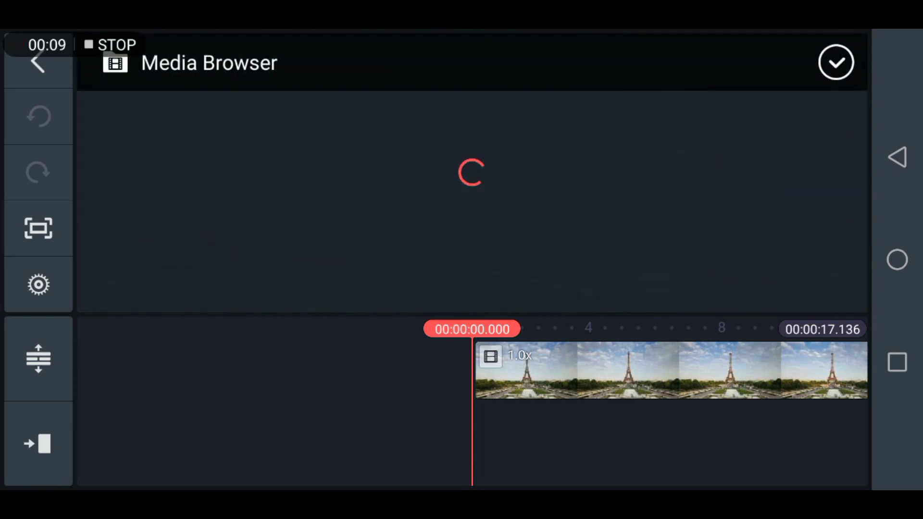
pyautogui.click(777, 247)
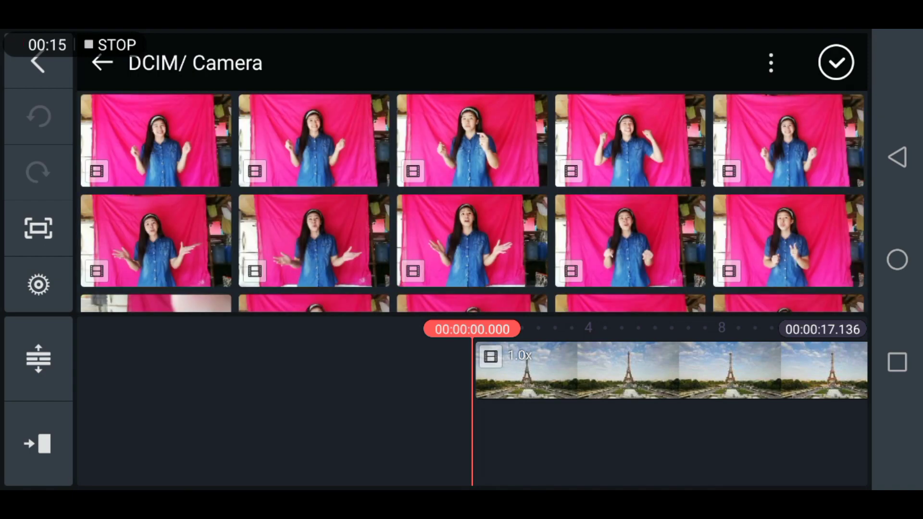
pyautogui.click(192, 140)
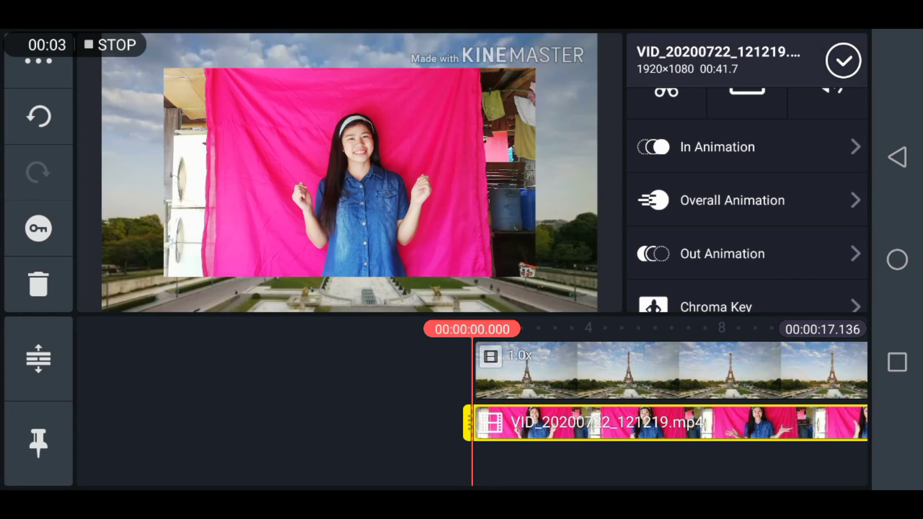
pyautogui.moveTo(780, 253); pyautogui.dragTo(757, 40)
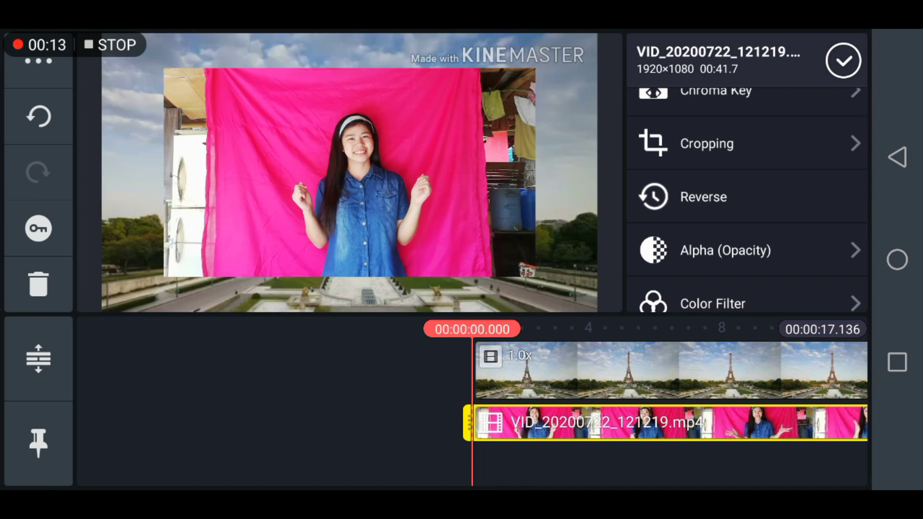
# Crop the presenter layer inward on the right and left sides and apply it
pyautogui.click(747, 150)
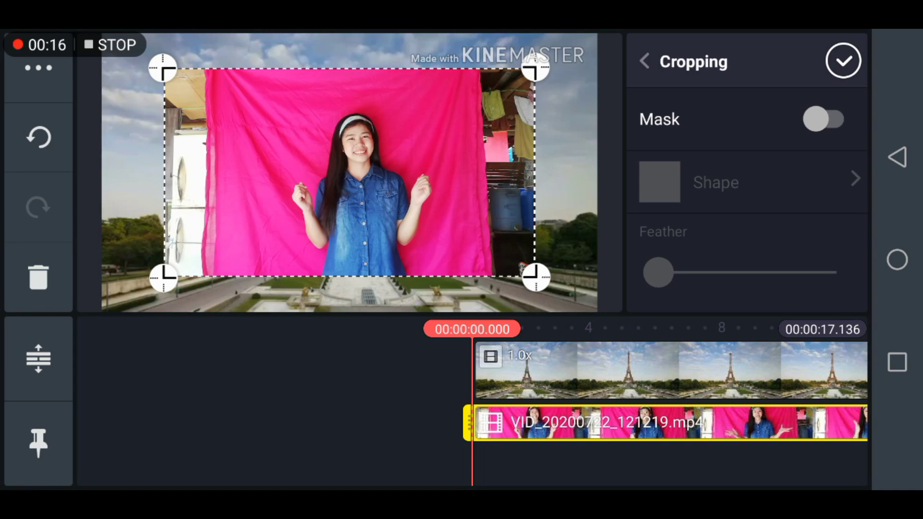
pyautogui.moveTo(537, 277); pyautogui.dragTo(476, 271)
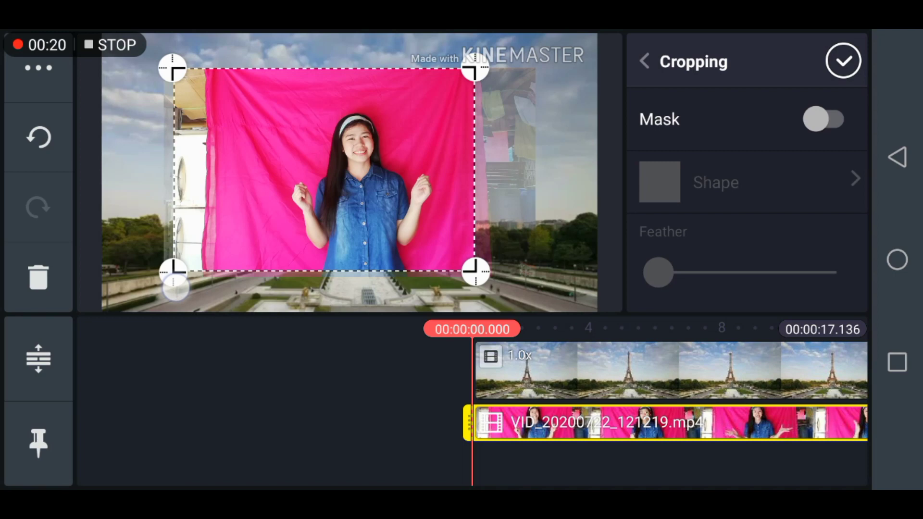
pyautogui.moveTo(164, 273); pyautogui.dragTo(231, 273)
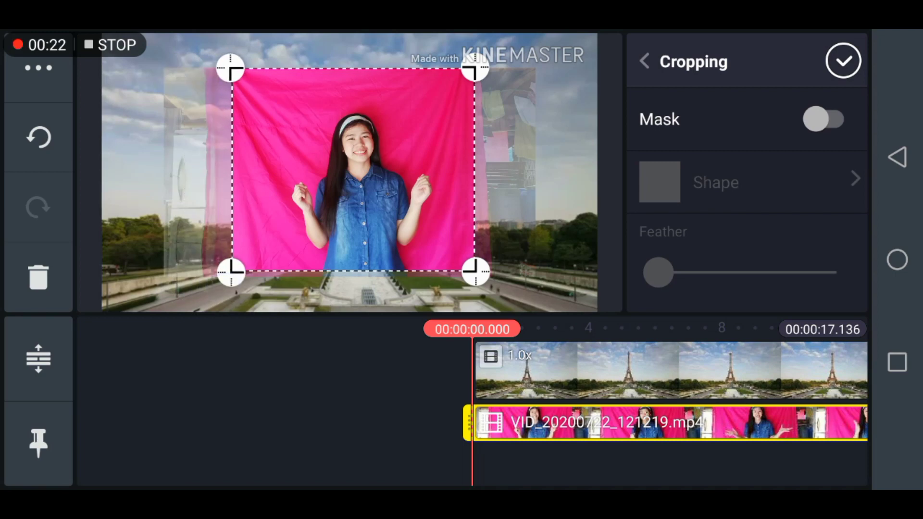
pyautogui.click(843, 61)
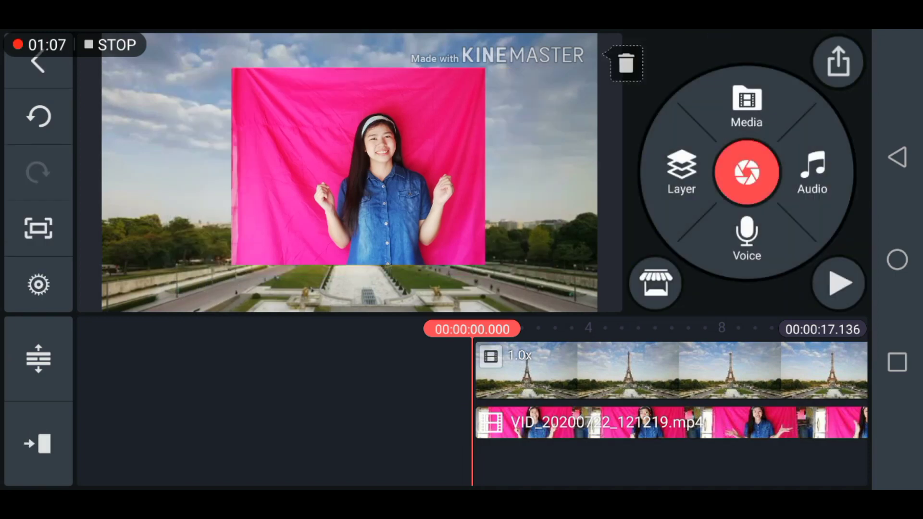
# Enable chroma key on the presenter layer with the pink key colour and a 50% threshold
pyautogui.click(671, 423)
pyautogui.scroll(-3, 801, 181)
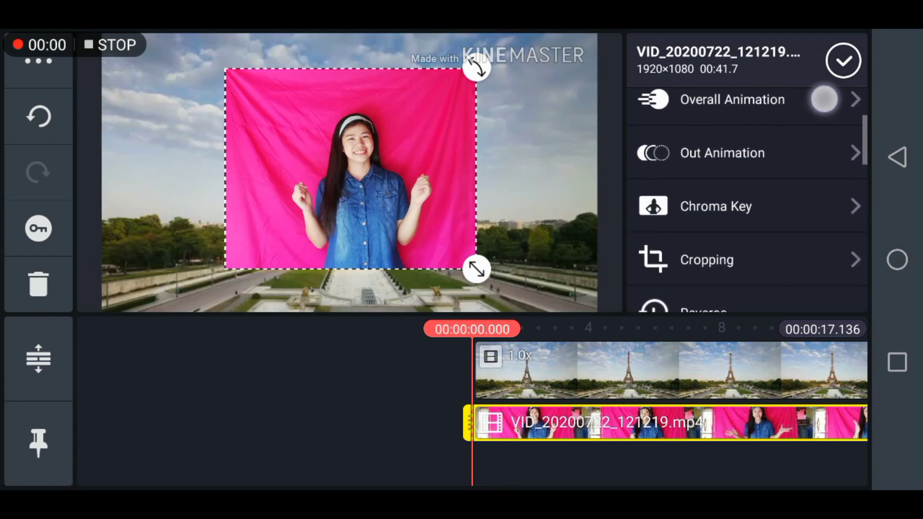
pyautogui.click(776, 205)
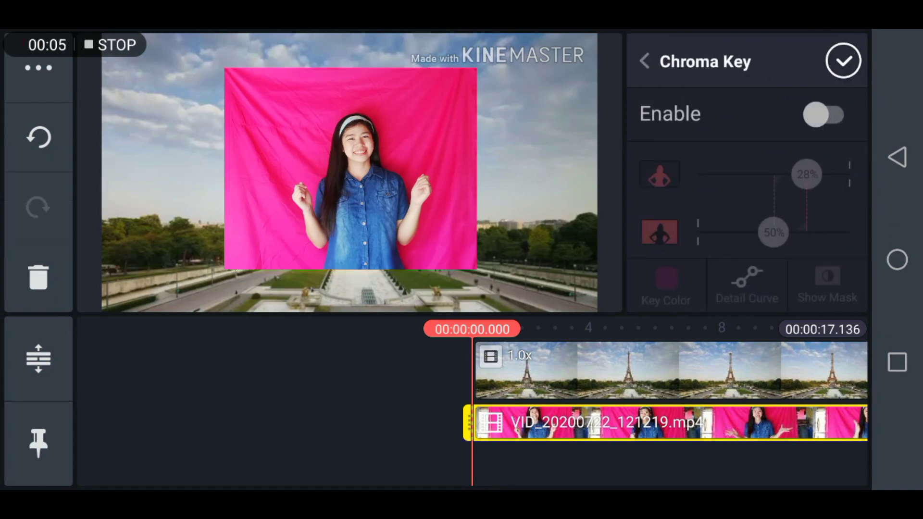
pyautogui.click(829, 114)
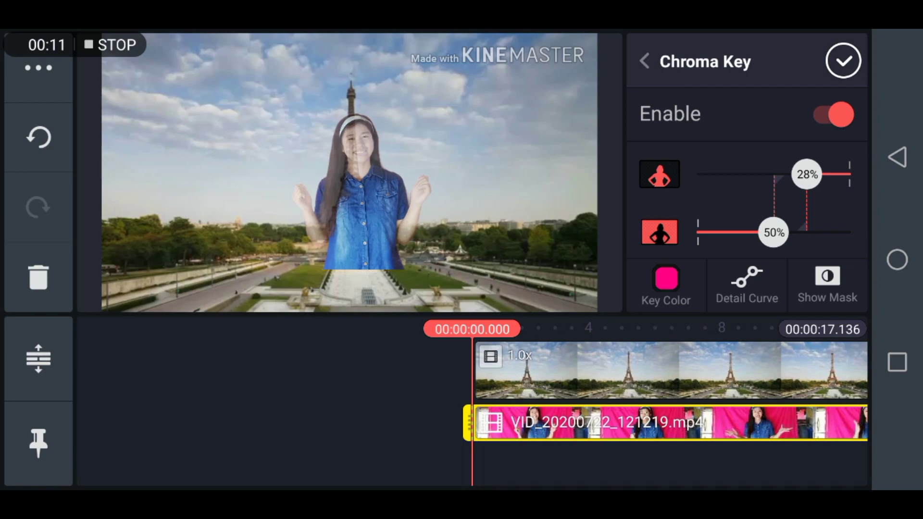
pyautogui.click(669, 285)
pyautogui.moveTo(807, 176); pyautogui.dragTo(774, 175)
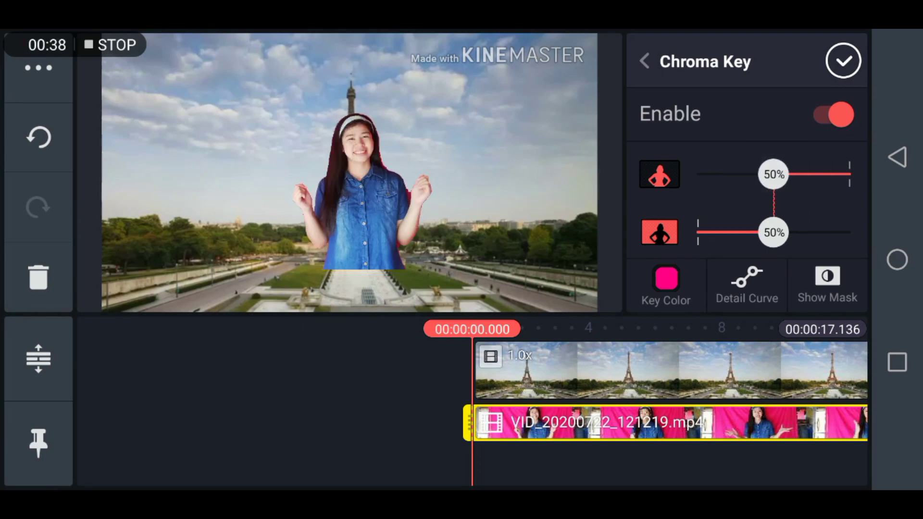
pyautogui.click(843, 61)
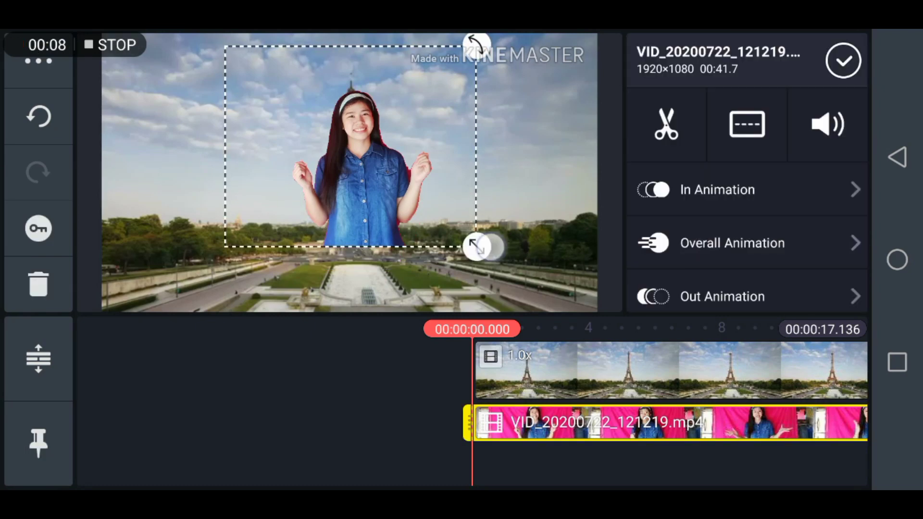
# Enlarge the keyed presenter, place her right of the Eiffel Tower, and play the project back
pyautogui.moveTo(478, 246); pyautogui.dragTo(515, 278)
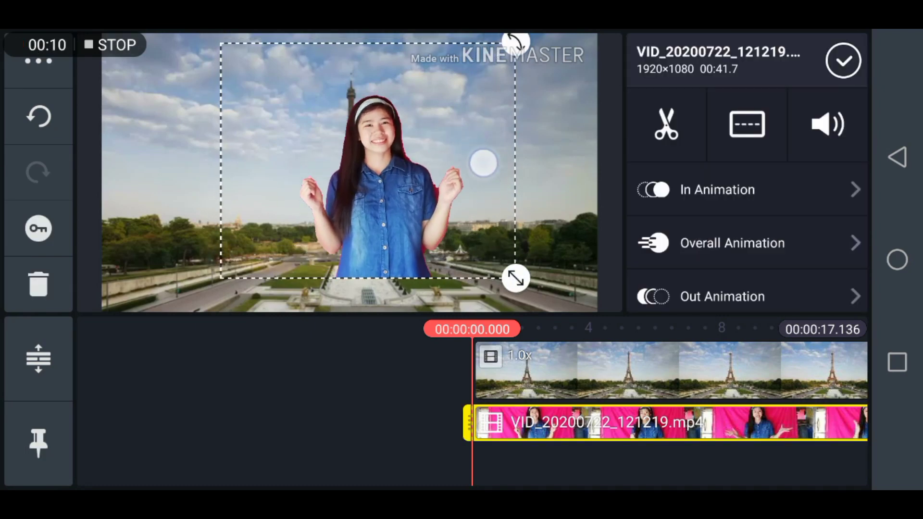
pyautogui.moveTo(483, 165); pyautogui.dragTo(544, 176)
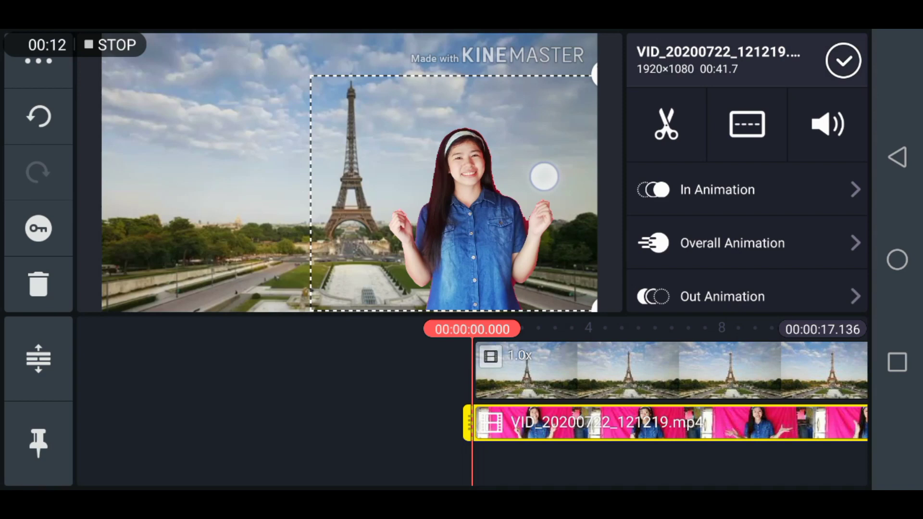
pyautogui.moveTo(544, 177); pyautogui.dragTo(514, 188)
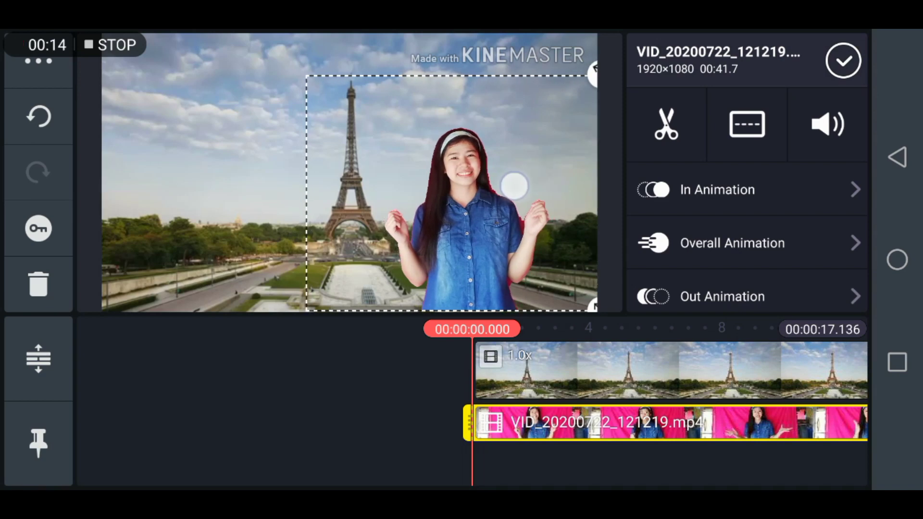
pyautogui.click(843, 61)
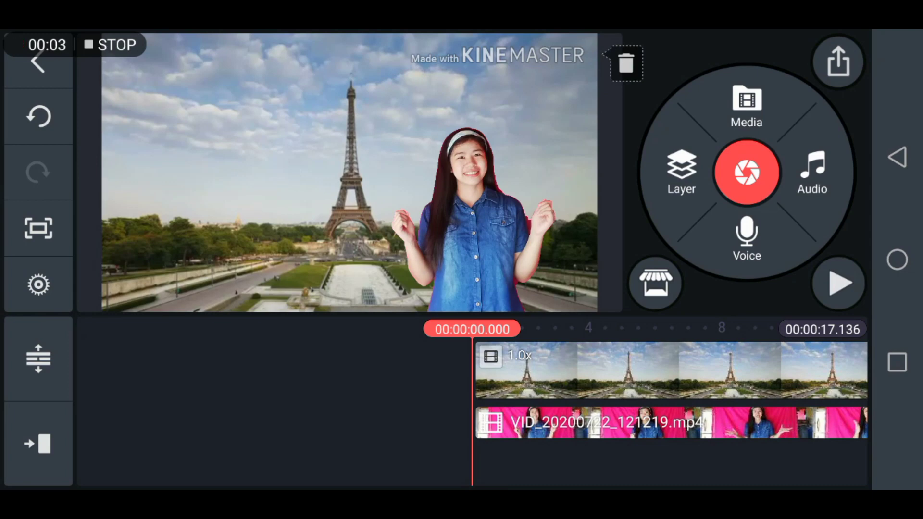
pyautogui.click(840, 283)
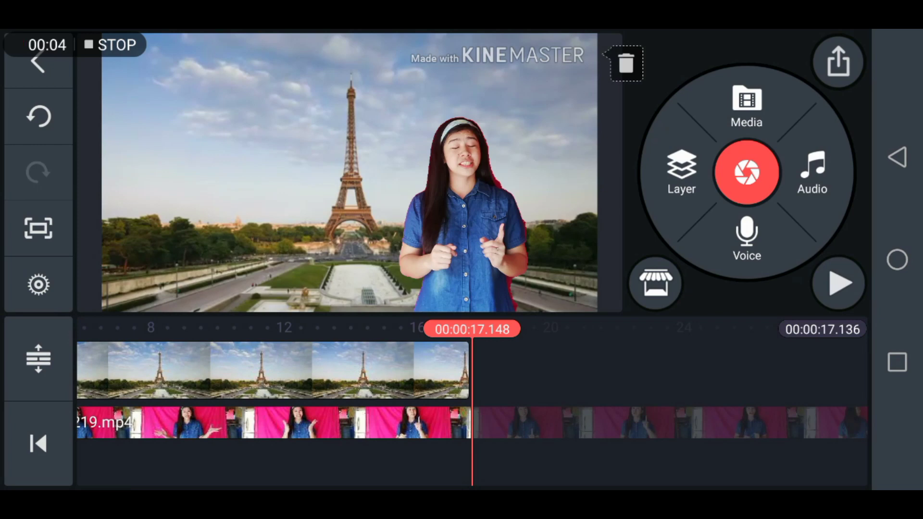
# Add the Statue of Liberty video from the 'yeah yeah' folder after the Eiffel Tower clip
pyautogui.click(747, 105)
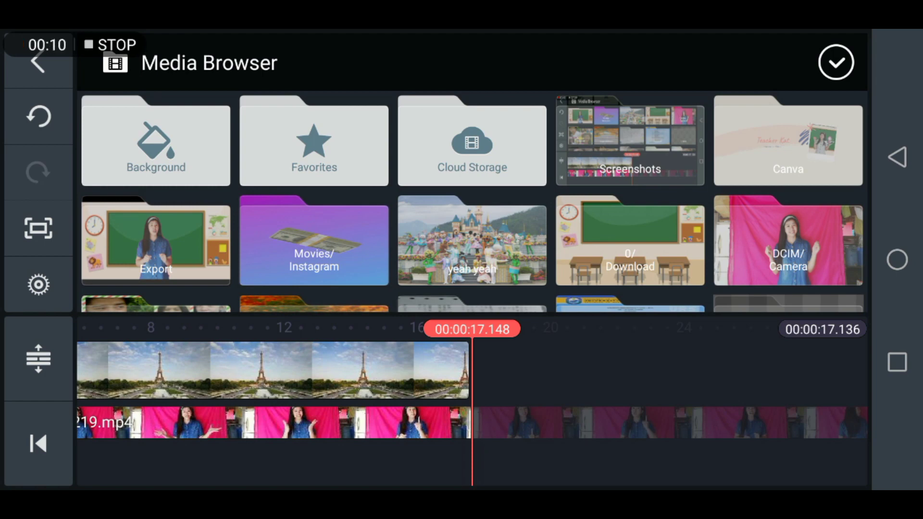
pyautogui.click(472, 245)
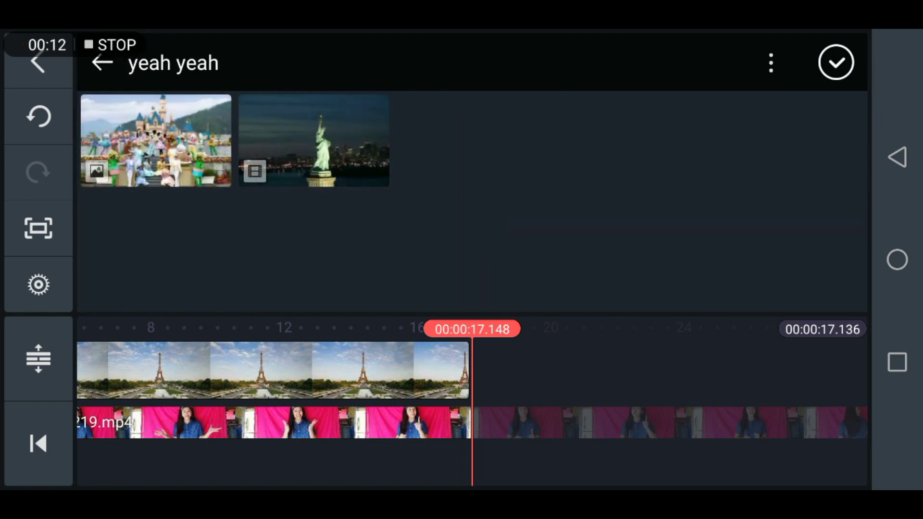
pyautogui.click(314, 141)
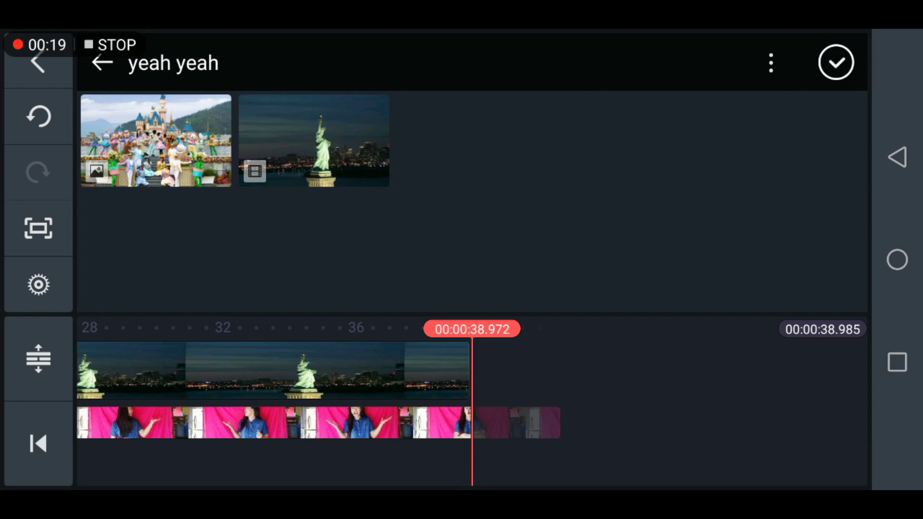
pyautogui.click(836, 63)
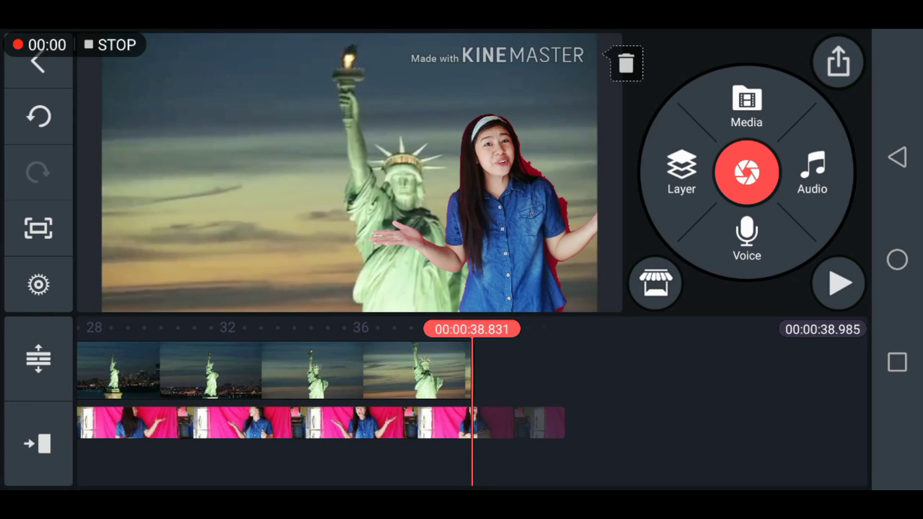
# Move the playhead to the boundary between the Eiffel Tower and Statue of Liberty clips
pyautogui.moveTo(383, 464); pyautogui.dragTo(794, 461)
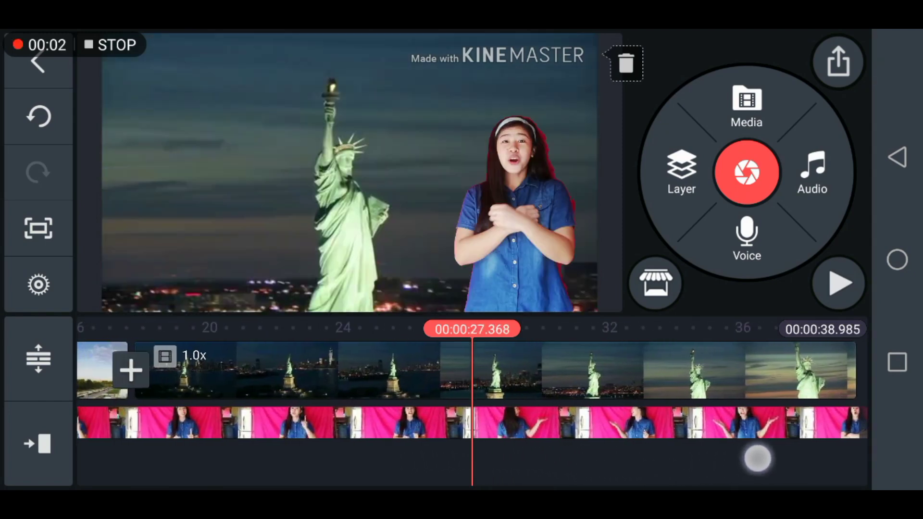
pyautogui.moveTo(574, 412)
pyautogui.mouseDown()
pyautogui.moveTo(650, 426)
pyautogui.moveTo(691, 420)
pyautogui.mouseUp()
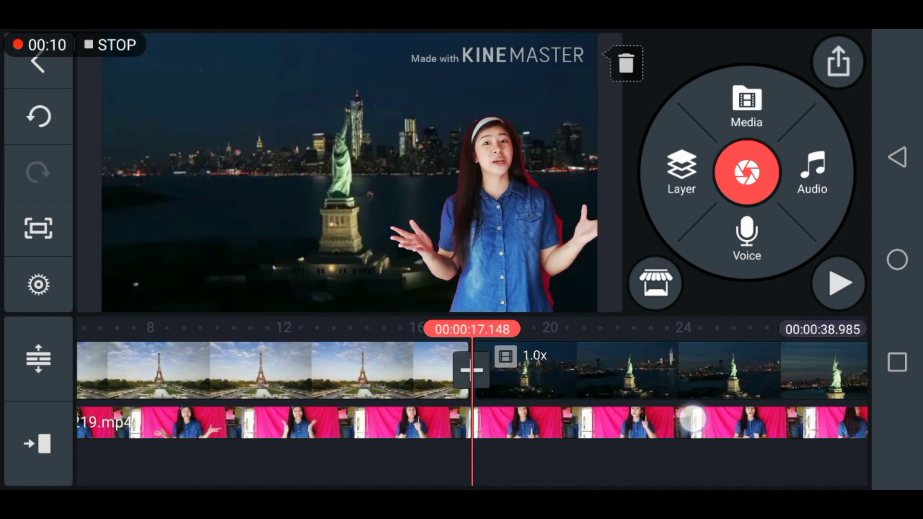
pyautogui.moveTo(691, 421); pyautogui.dragTo(698, 417)
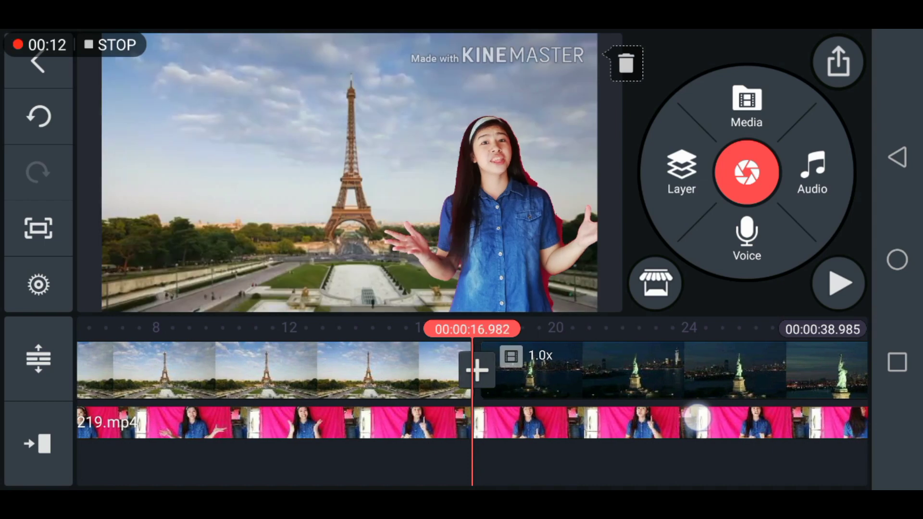
# Split the presenter layer at the playhead
pyautogui.click(697, 421)
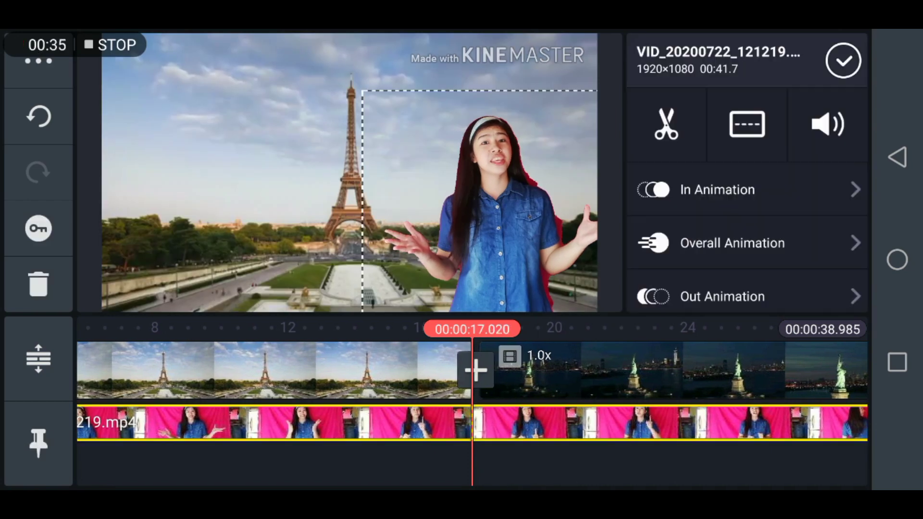
pyautogui.click(671, 123)
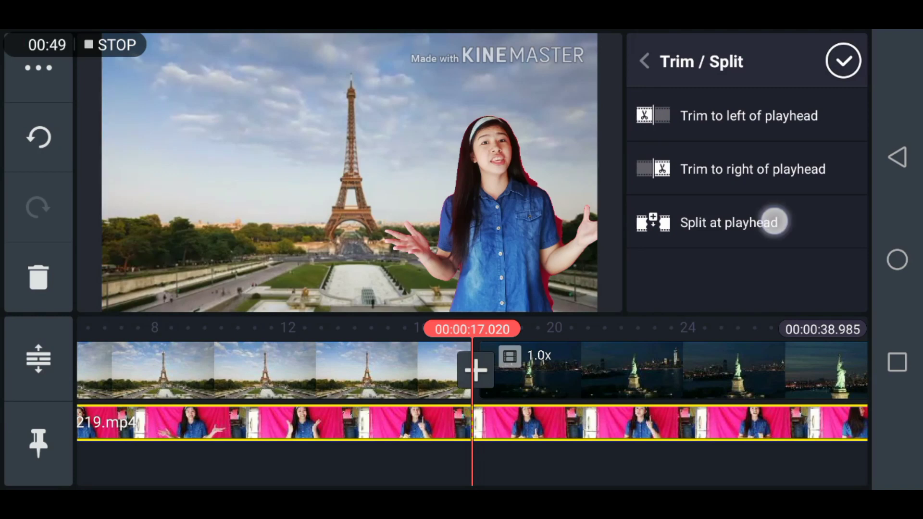
pyautogui.click(775, 222)
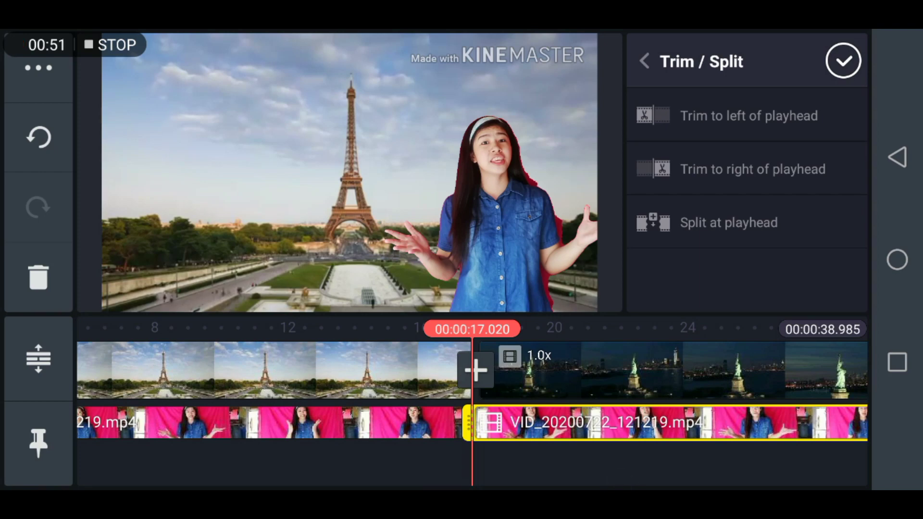
pyautogui.click(843, 60)
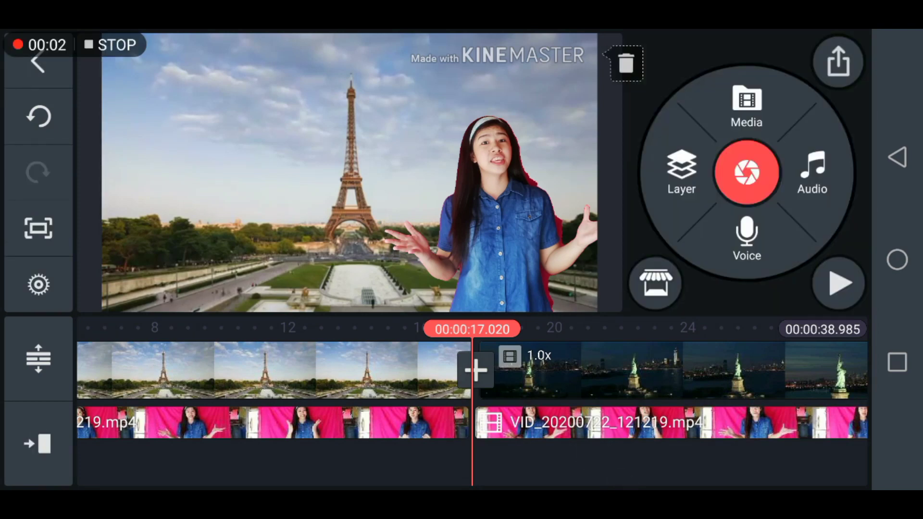
# Move the second presenter clip to the left of the frame
pyautogui.click(685, 429)
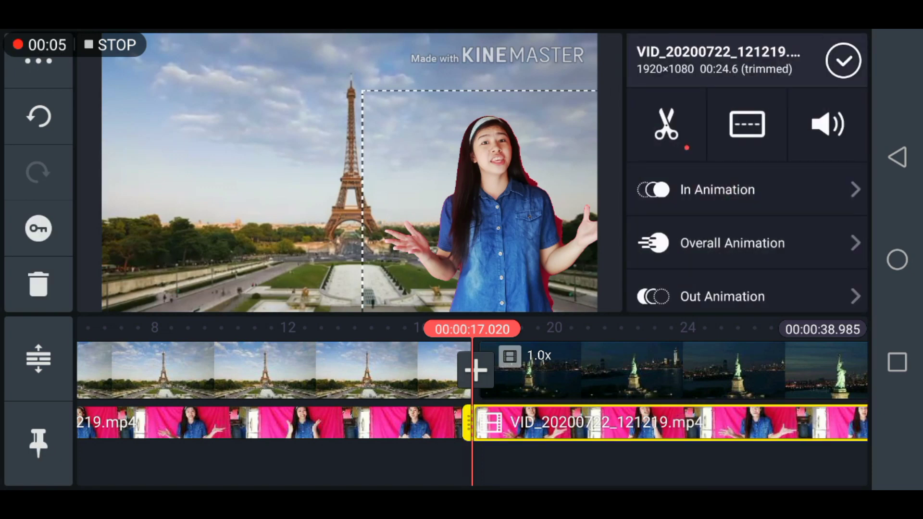
pyautogui.moveTo(492, 246)
pyautogui.mouseDown()
pyautogui.moveTo(317, 247)
pyautogui.moveTo(264, 232)
pyautogui.mouseUp()
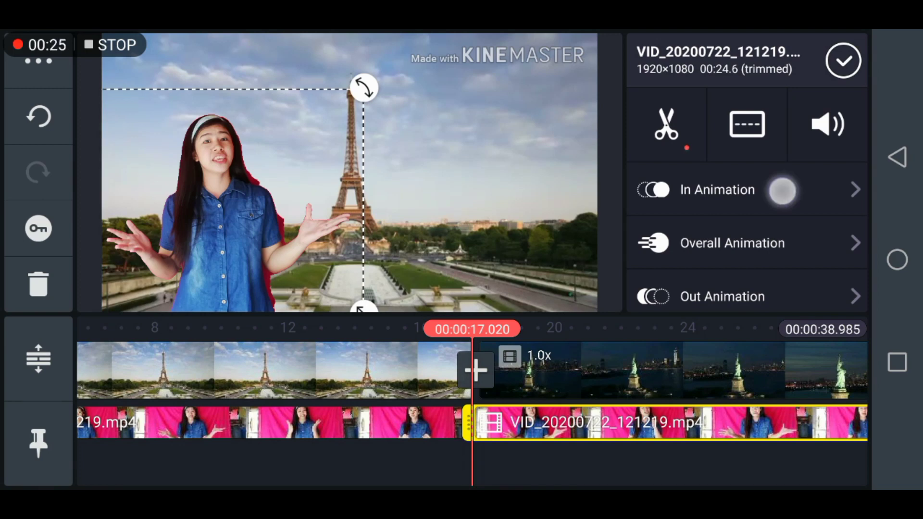
# Give the clip a Pop entry animation and pull the playhead back before the boundary
pyautogui.click(783, 191)
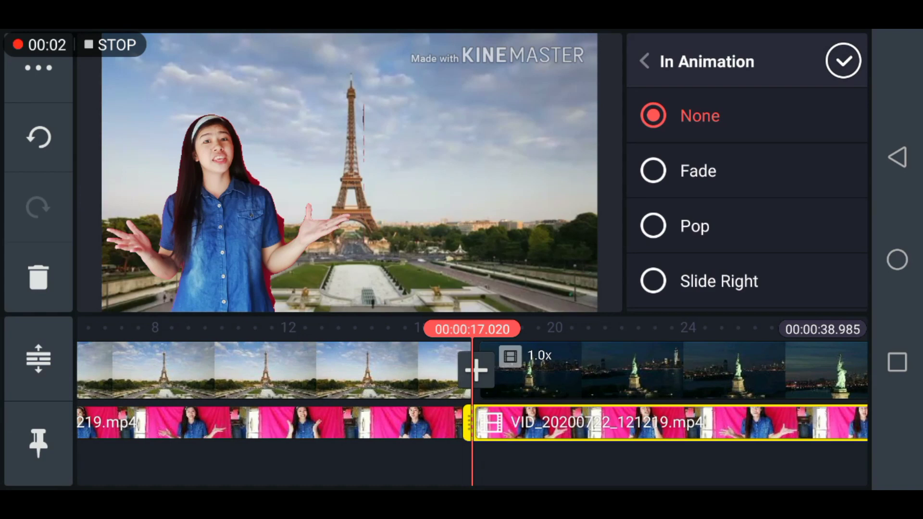
pyautogui.click(695, 226)
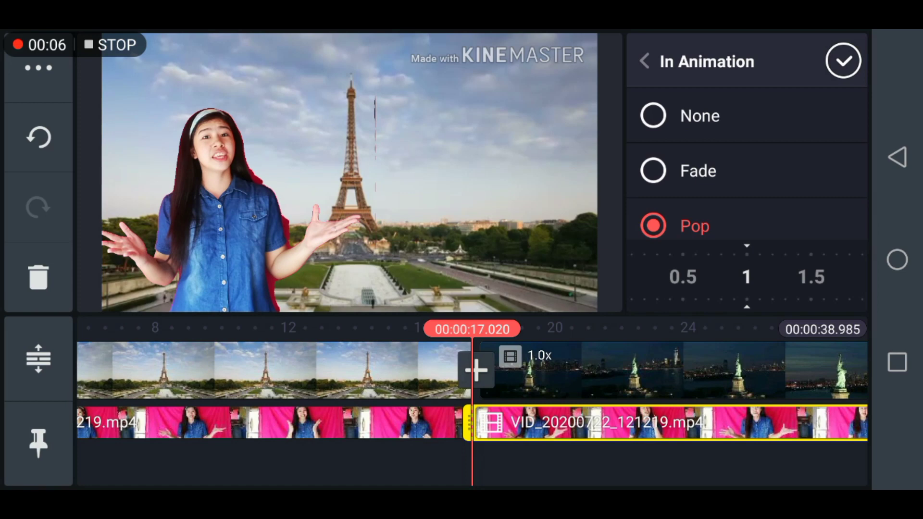
pyautogui.click(843, 60)
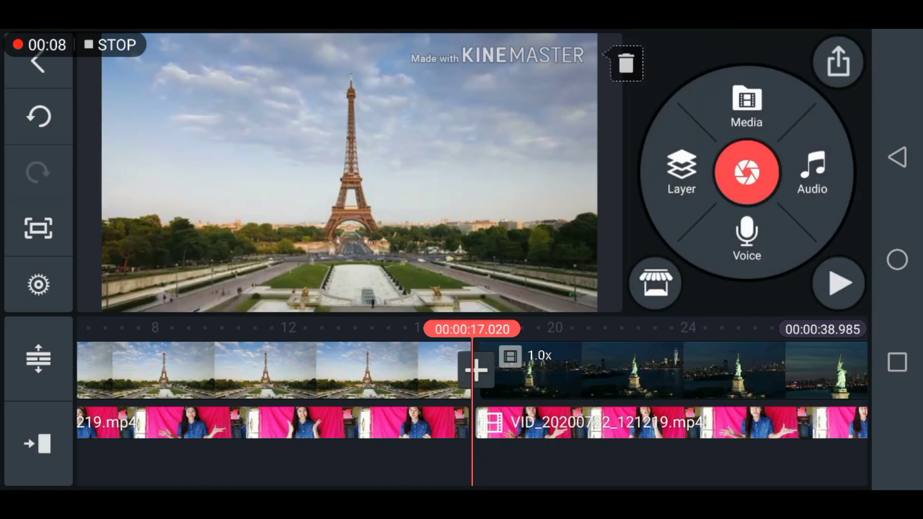
pyautogui.moveTo(567, 464); pyautogui.dragTo(671, 464)
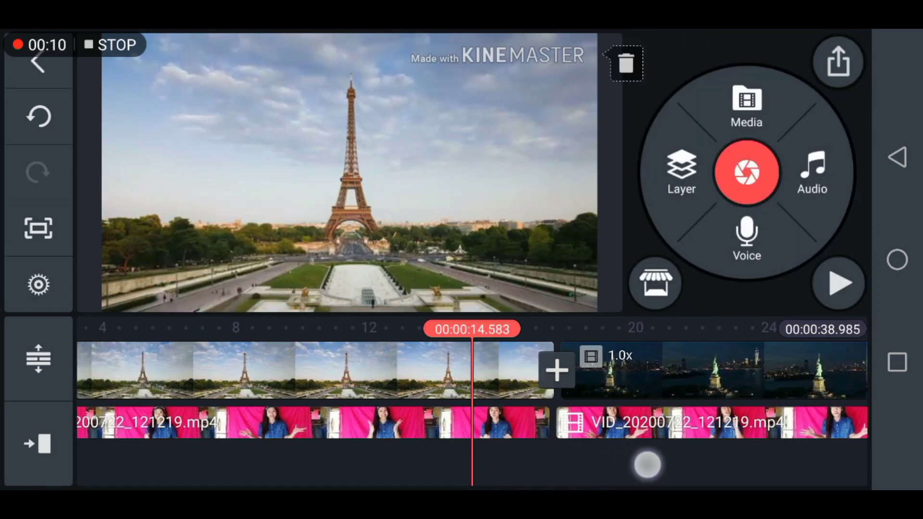
# Play back the project to preview the presenter's new entrance
pyautogui.click(839, 285)
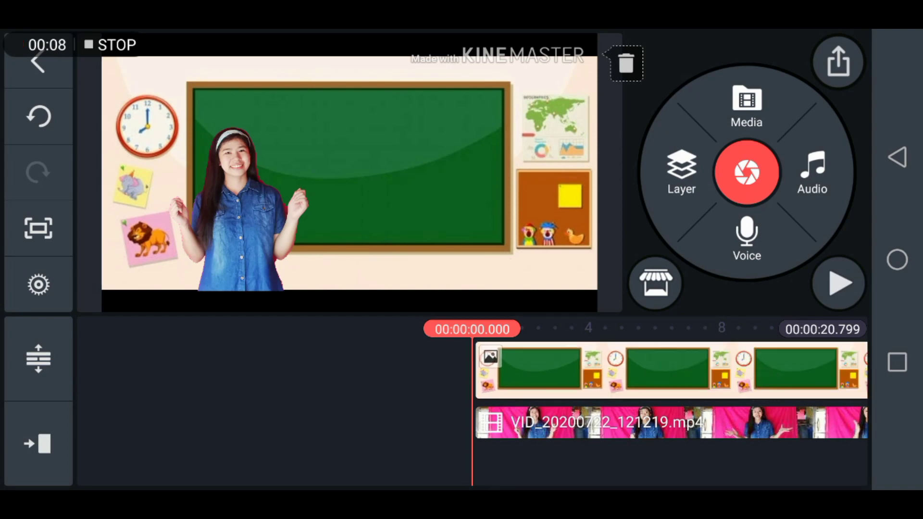
# Switch to Instagram and start a story on the plain yellow image
pyautogui.click(898, 362)
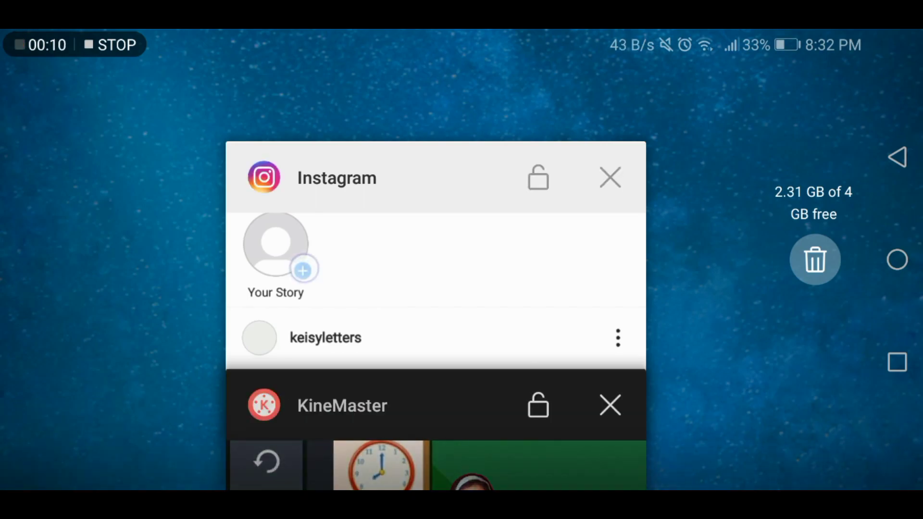
pyautogui.click(436, 288)
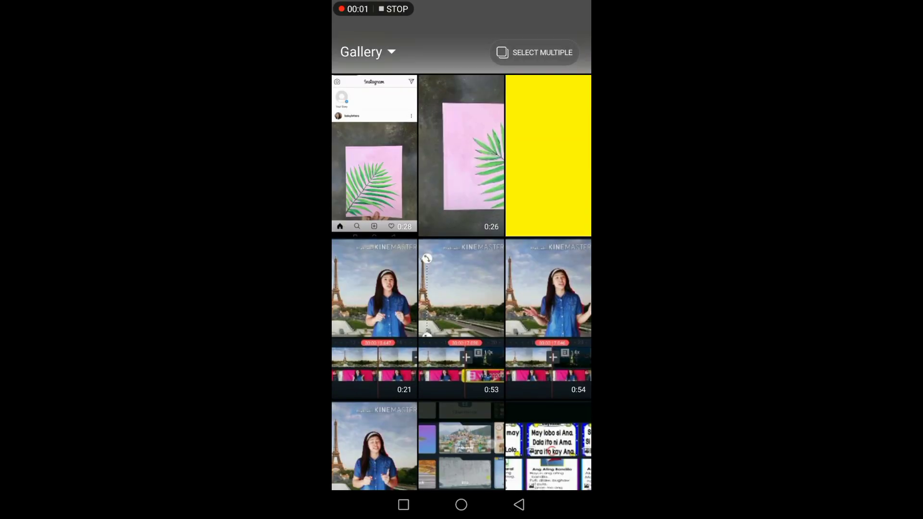
pyautogui.click(548, 160)
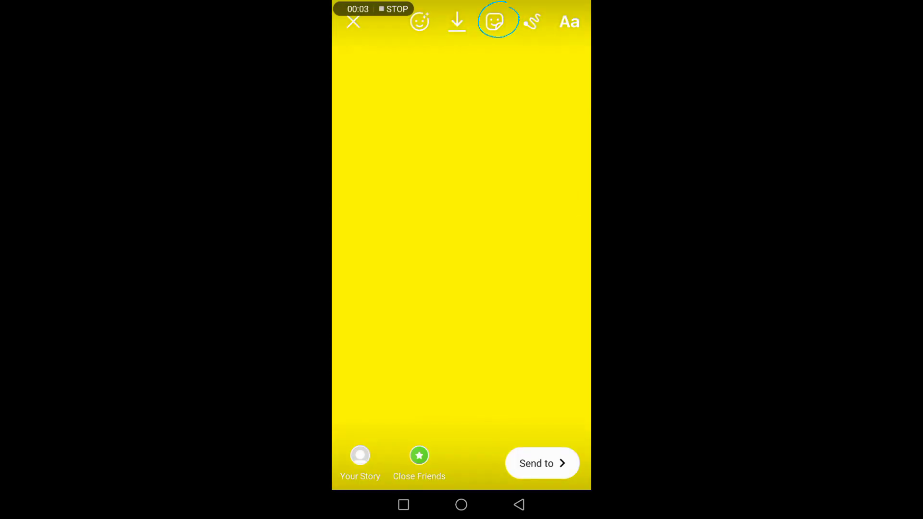
# Add the white GIPHY 'dog' sticker, save the story as a video, and return to KineMaster
pyautogui.click(494, 21)
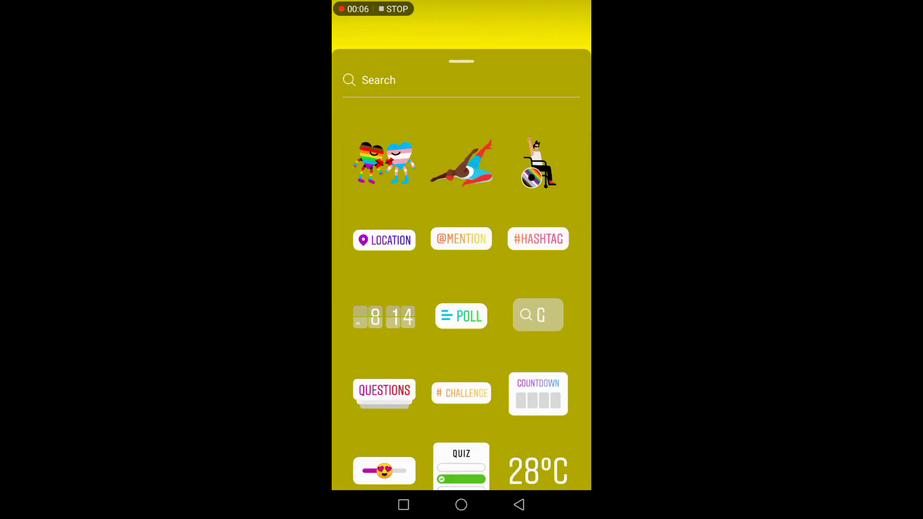
pyautogui.click(372, 80)
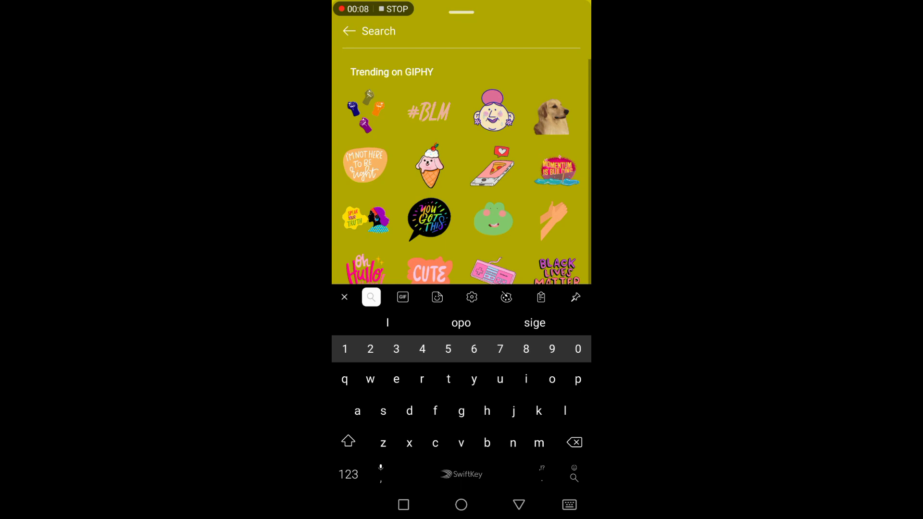
pyautogui.write('sog')
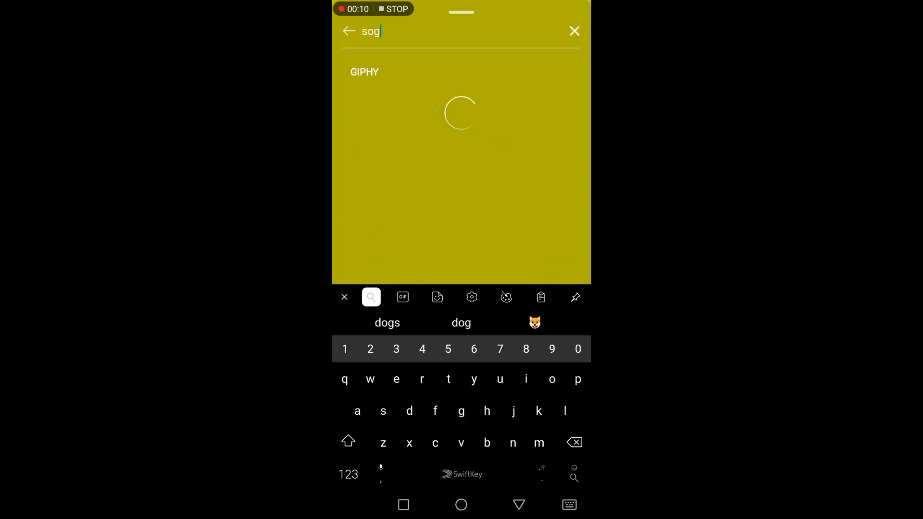
pyautogui.click(461, 322)
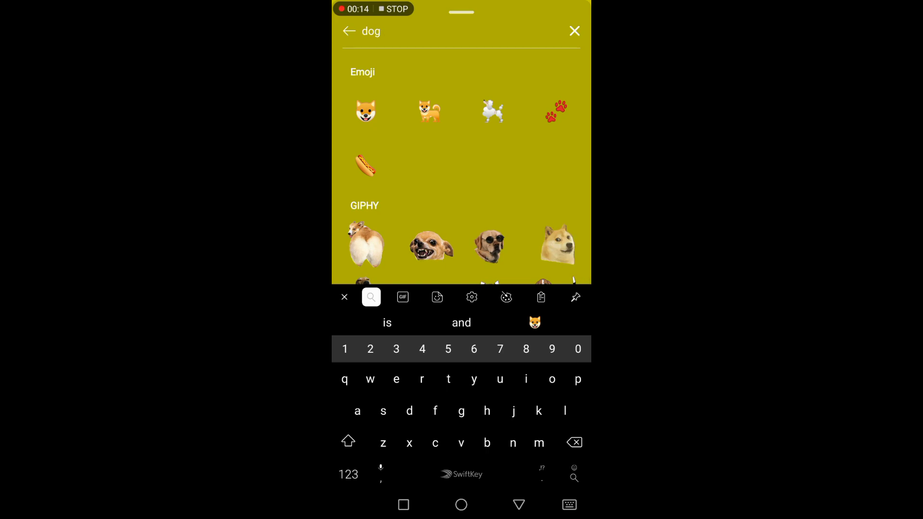
pyautogui.moveTo(570, 246); pyautogui.dragTo(570, 187)
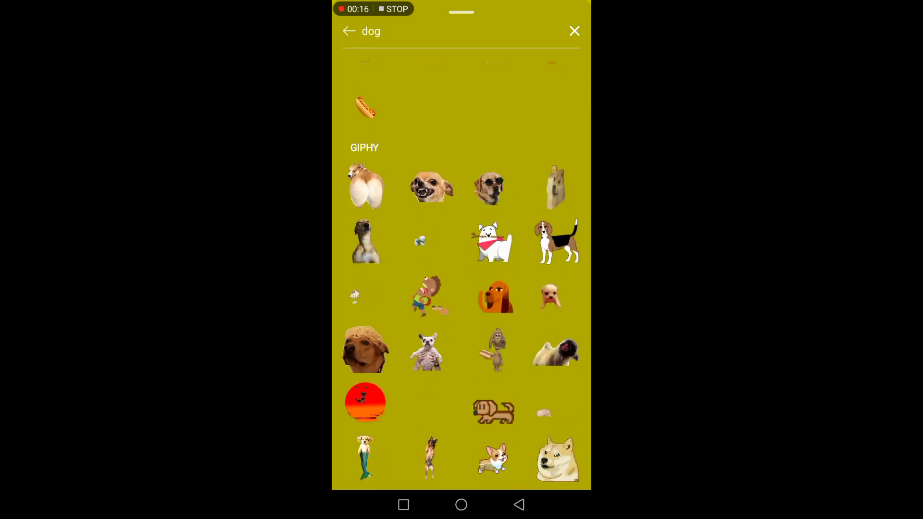
pyautogui.click(493, 230)
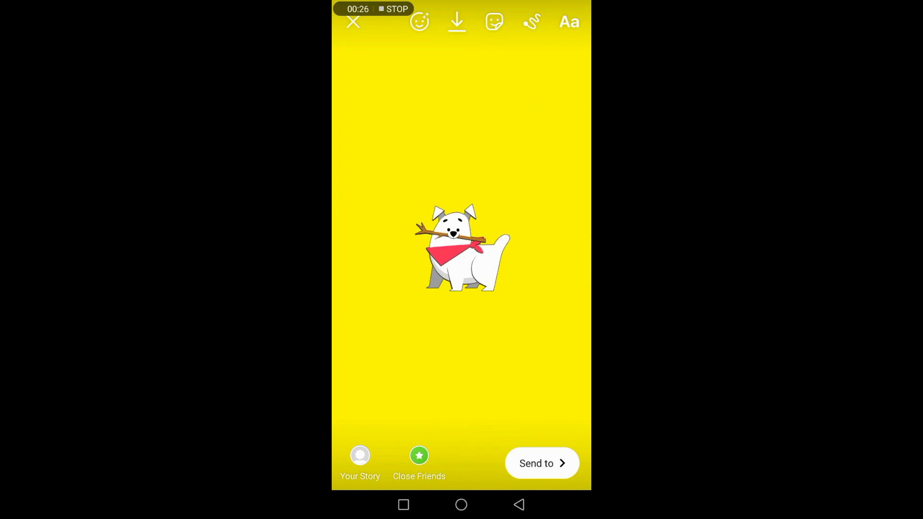
pyautogui.click(457, 24)
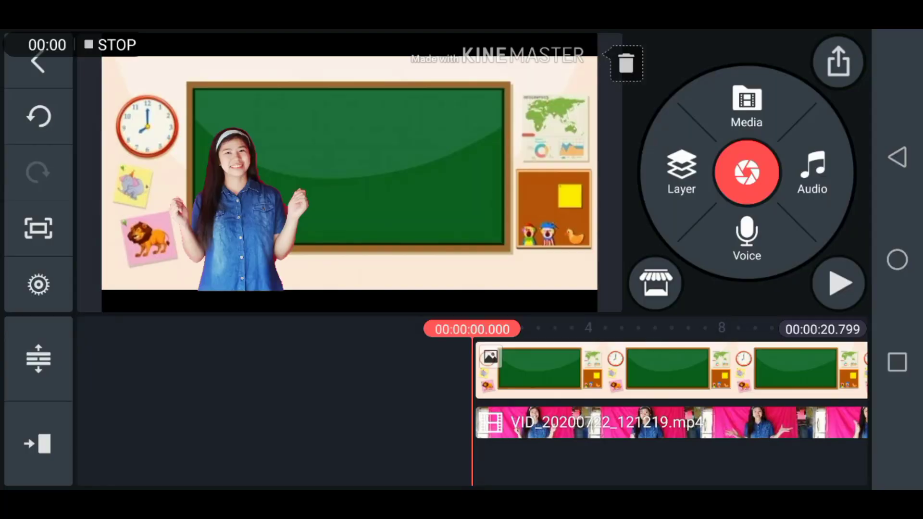
pyautogui.click(681, 173)
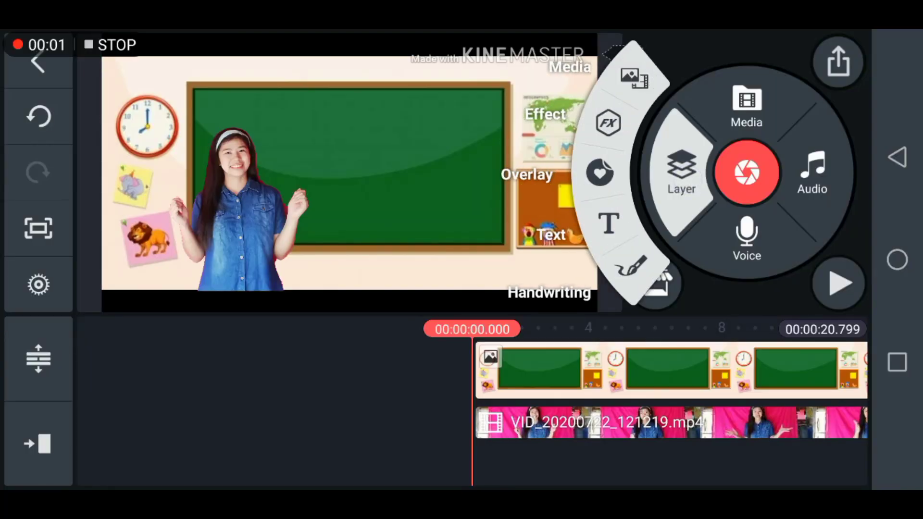
# Add the saved yellow dog video from Movies/Instagram as a media layer
pyautogui.click(635, 75)
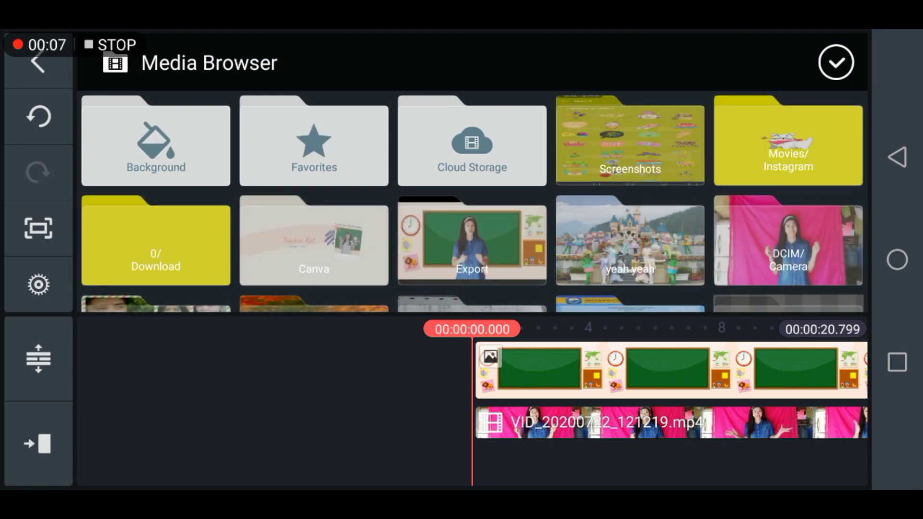
pyautogui.click(788, 141)
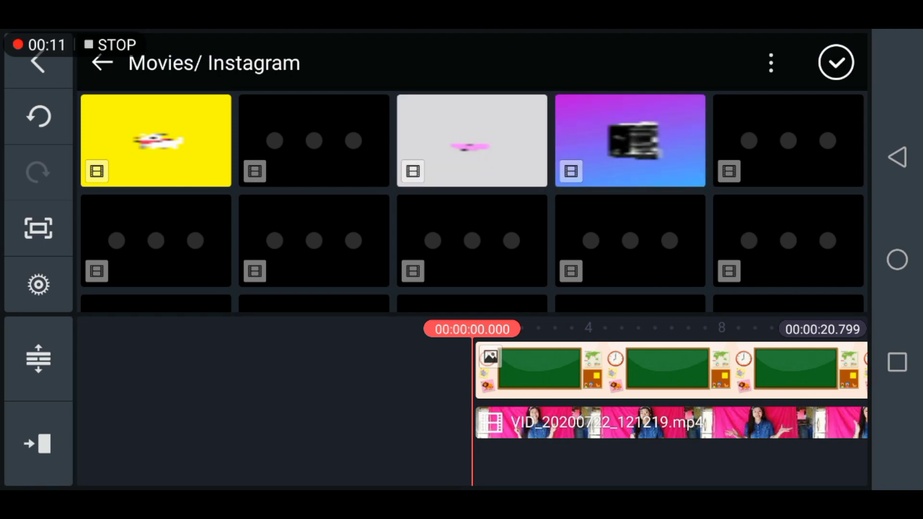
pyautogui.click(102, 138)
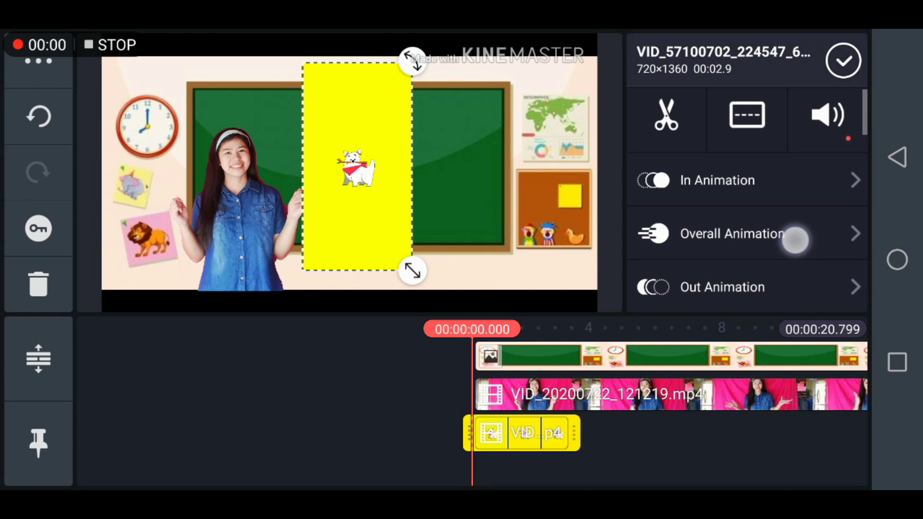
pyautogui.moveTo(801, 238); pyautogui.dragTo(800, 177)
# Crop the layer on all four sides to a small yellow square around the dog
pyautogui.click(791, 225)
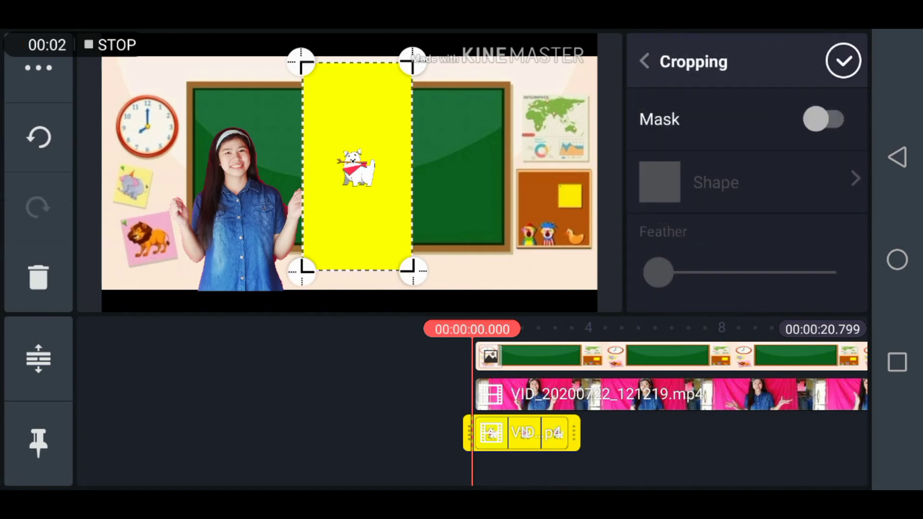
pyautogui.moveTo(302, 270); pyautogui.dragTo(303, 209)
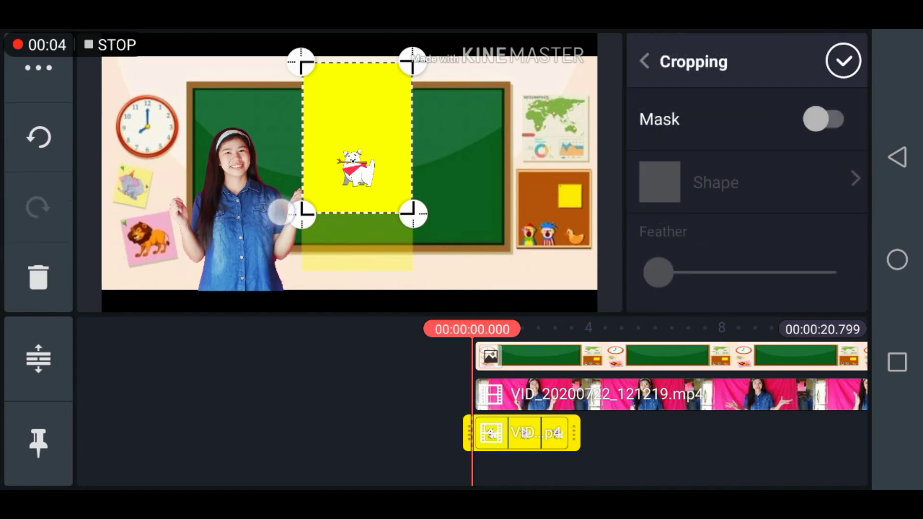
pyautogui.moveTo(306, 64); pyautogui.dragTo(304, 141)
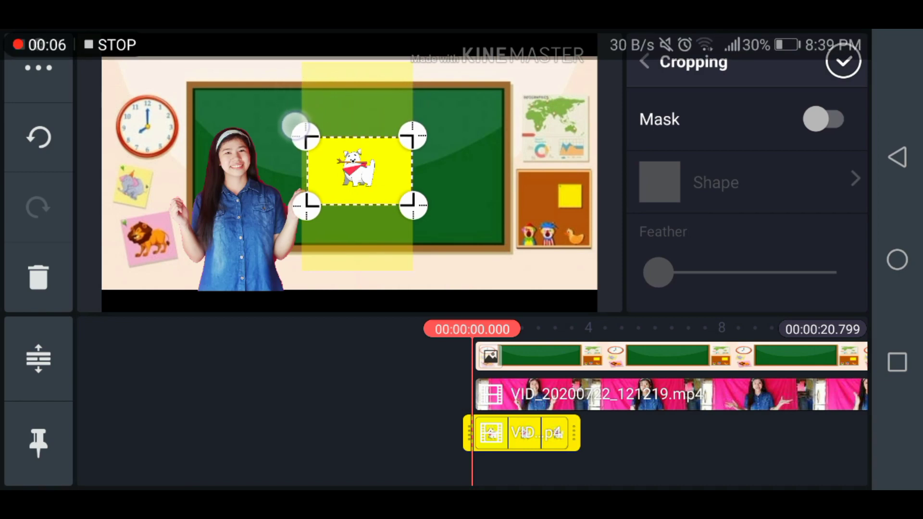
pyautogui.moveTo(303, 209); pyautogui.dragTo(318, 211)
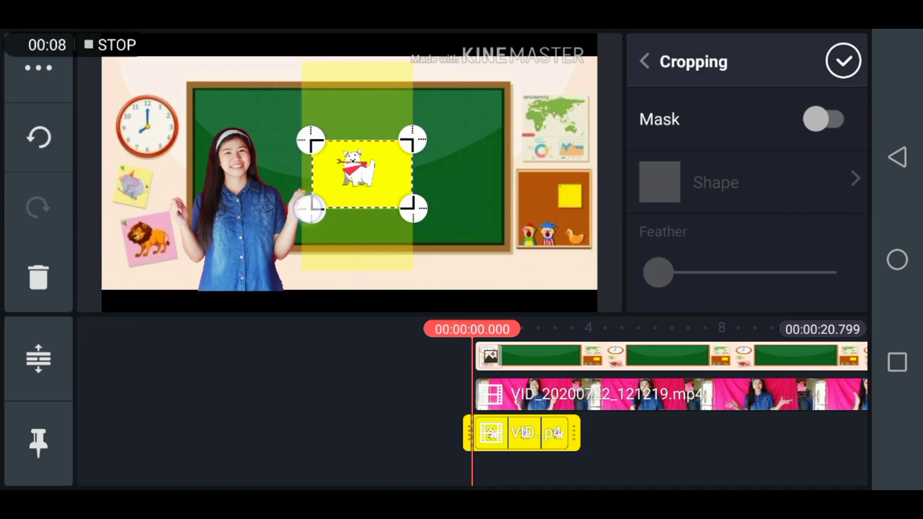
pyautogui.moveTo(413, 211); pyautogui.dragTo(382, 208)
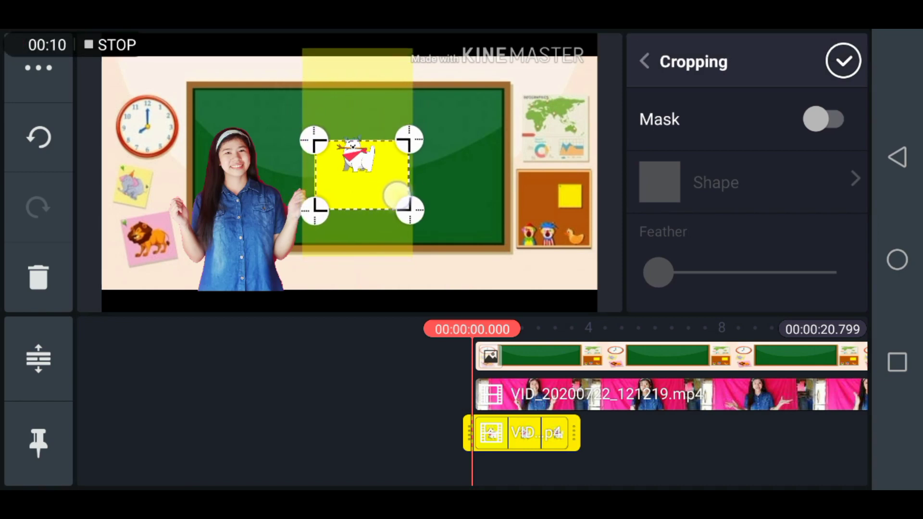
pyautogui.moveTo(313, 140); pyautogui.dragTo(311, 116)
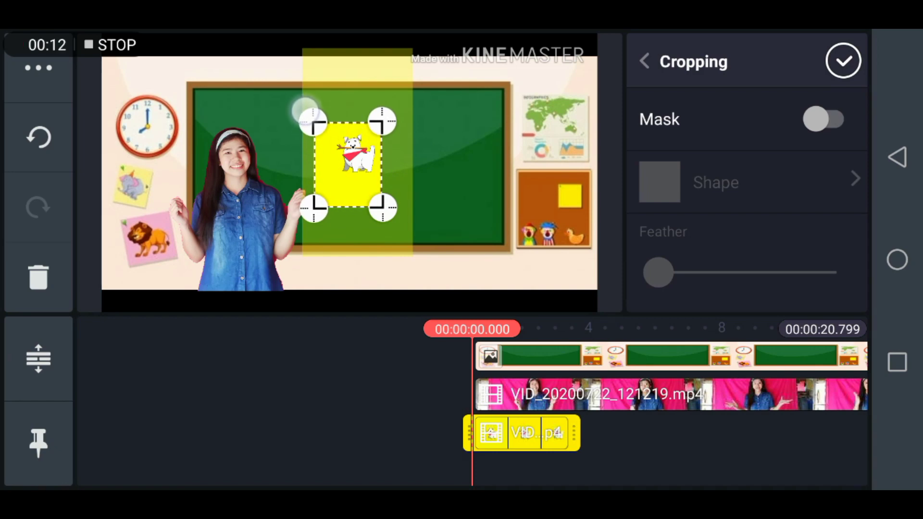
pyautogui.moveTo(313, 208); pyautogui.dragTo(313, 184)
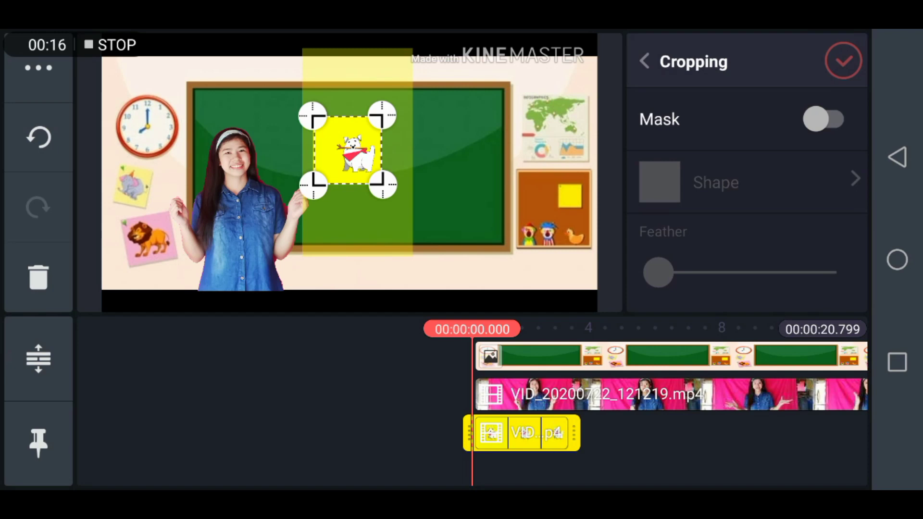
pyautogui.click(844, 61)
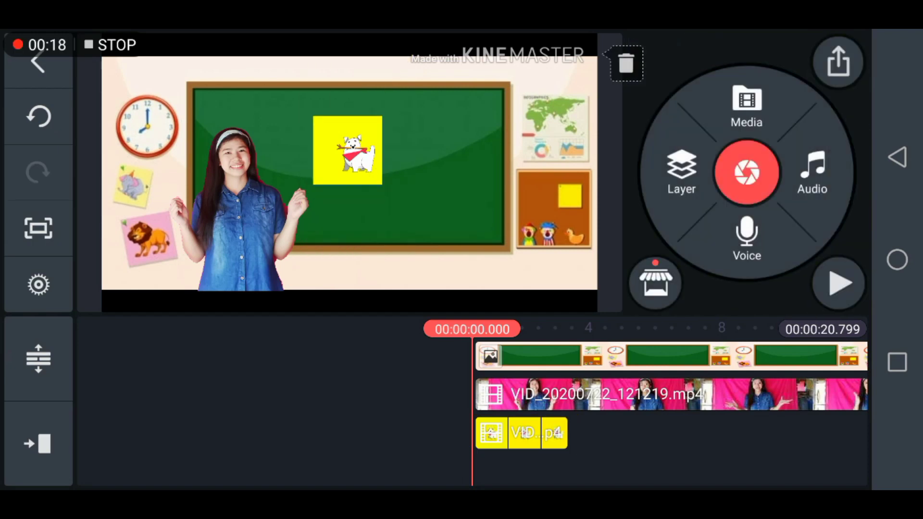
# Enable Chroma Key on the dog layer to remove its yellow background
pyautogui.click(522, 433)
pyautogui.moveTo(815, 274)
pyautogui.mouseDown()
pyautogui.moveTo(815, 152)
pyautogui.moveTo(812, 275)
pyautogui.moveTo(828, 138)
pyautogui.mouseUp()
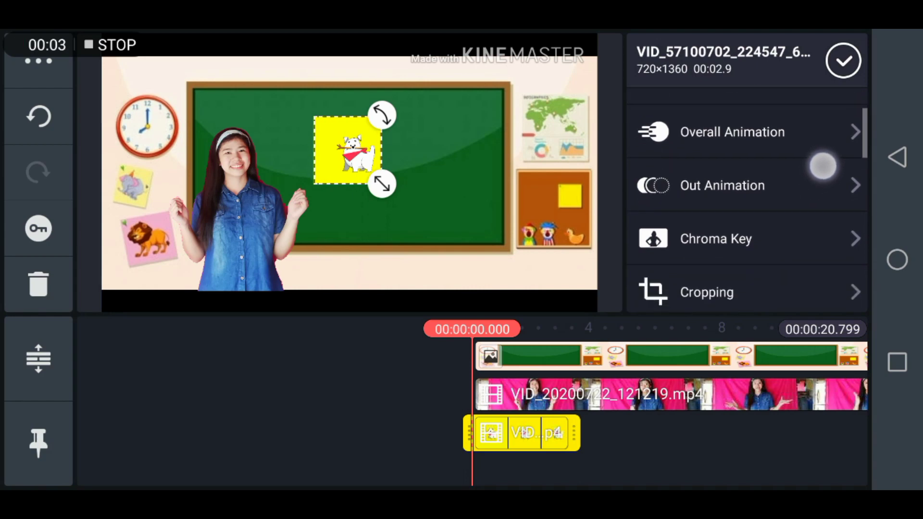
pyautogui.click(792, 216)
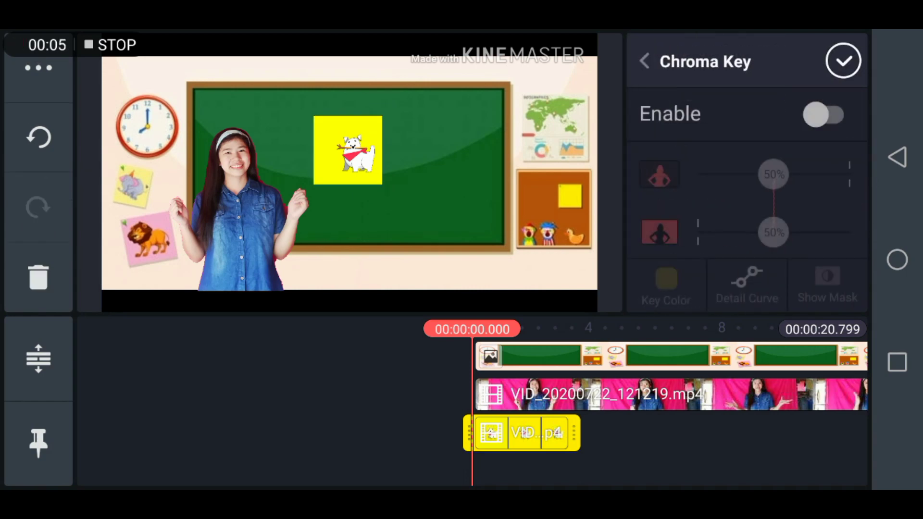
pyautogui.click(824, 114)
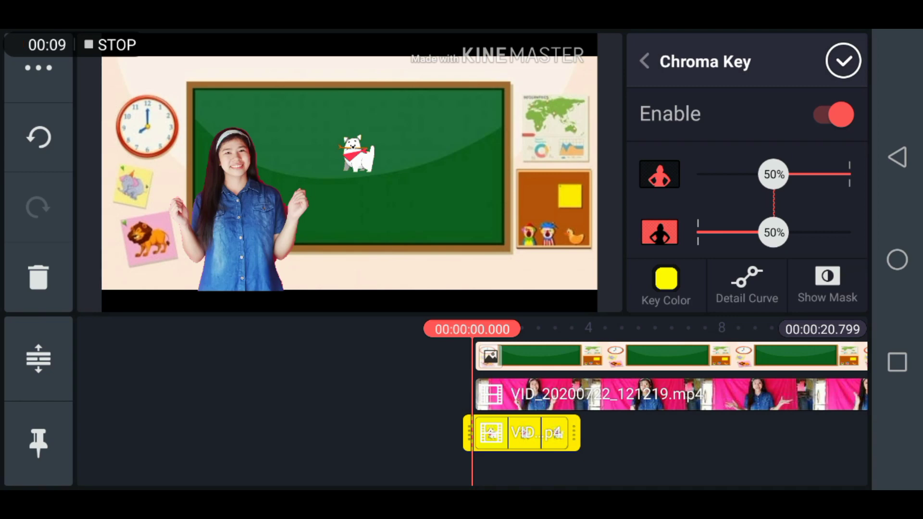
pyautogui.click(844, 51)
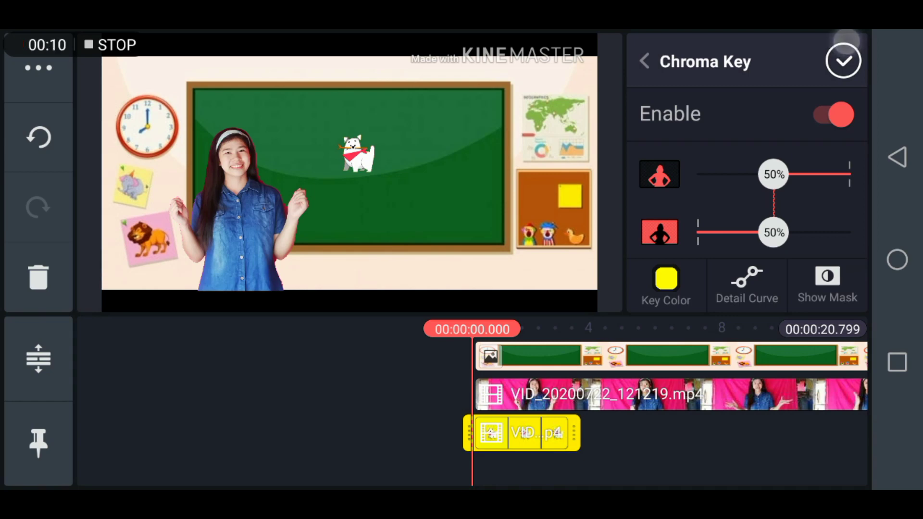
# Enlarge the white dog, place it on the chalkboard, and play the preview
pyautogui.click(521, 433)
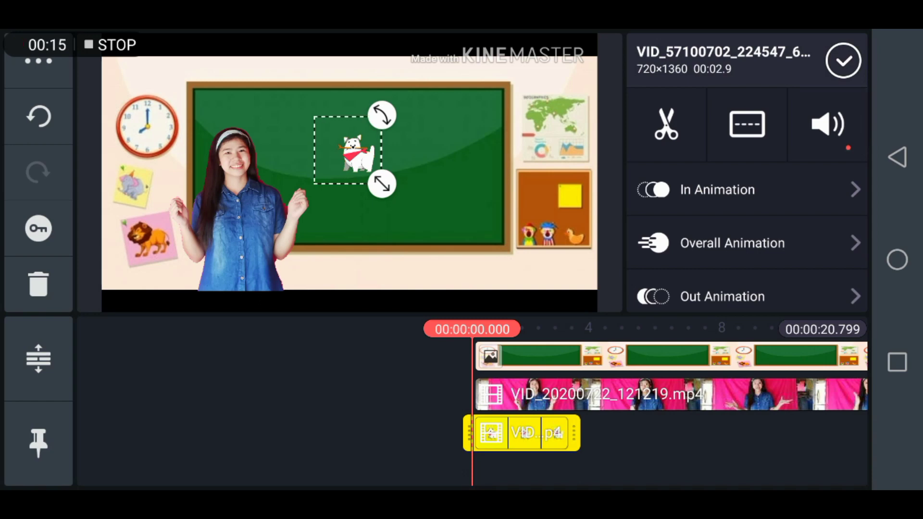
pyautogui.moveTo(383, 184); pyautogui.dragTo(440, 259)
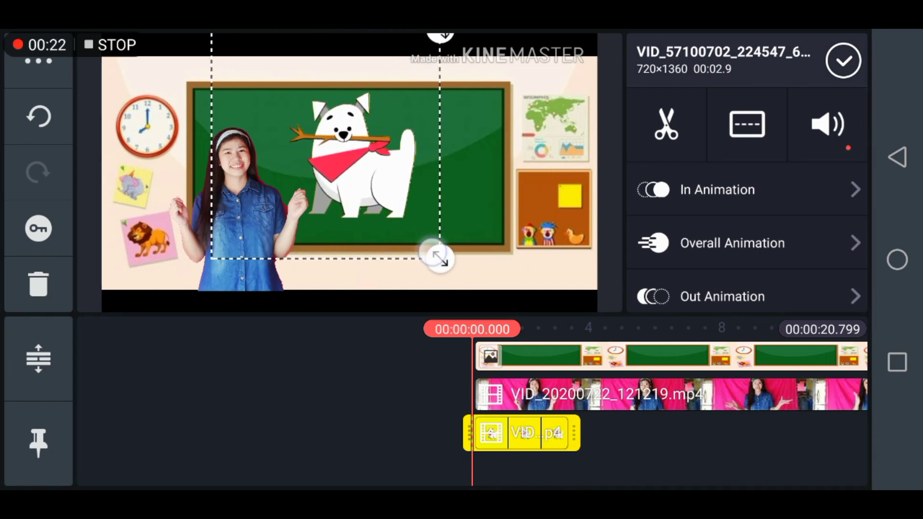
pyautogui.moveTo(357, 184); pyautogui.dragTo(406, 193)
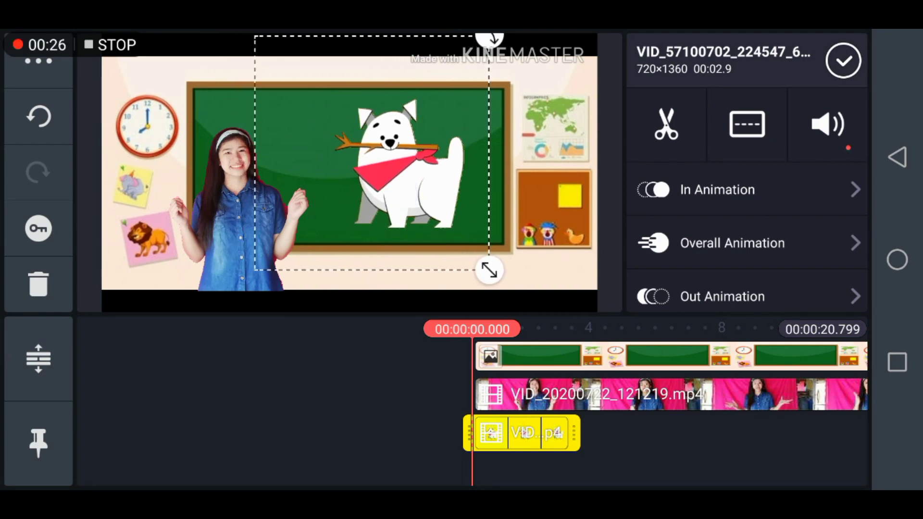
pyautogui.click(844, 60)
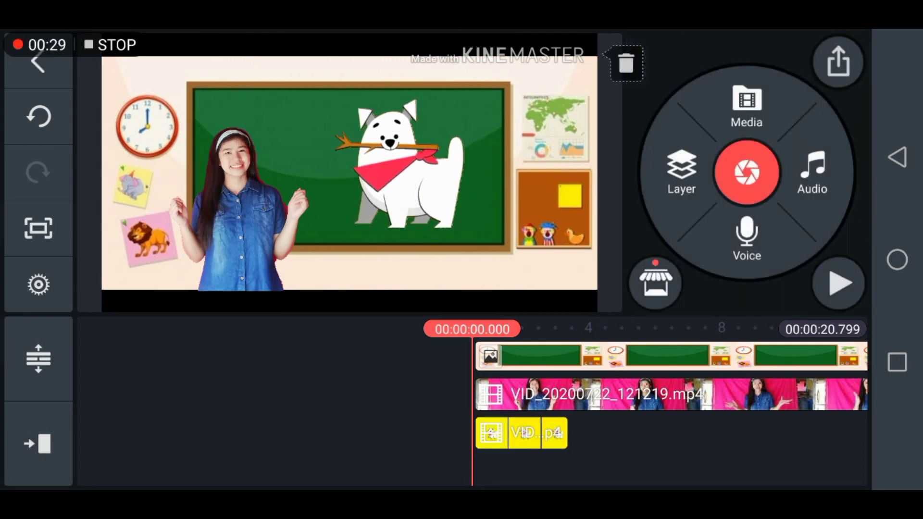
pyautogui.click(839, 284)
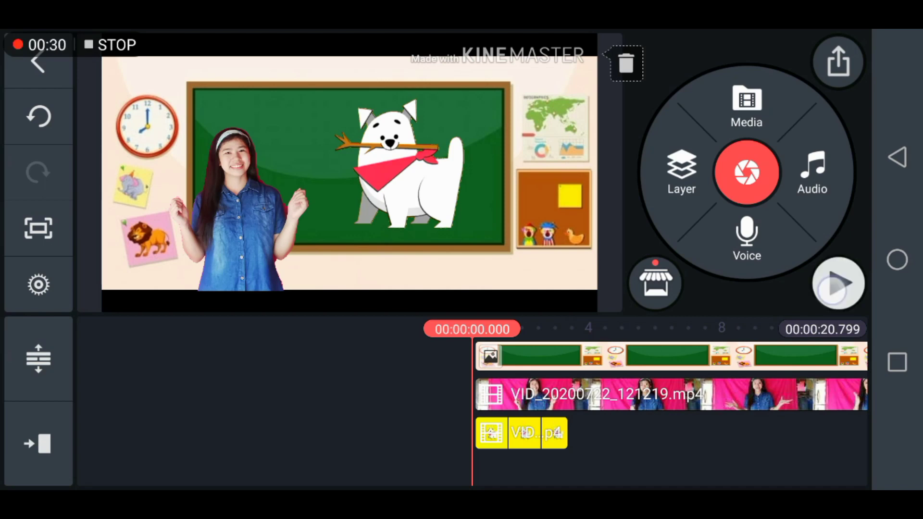